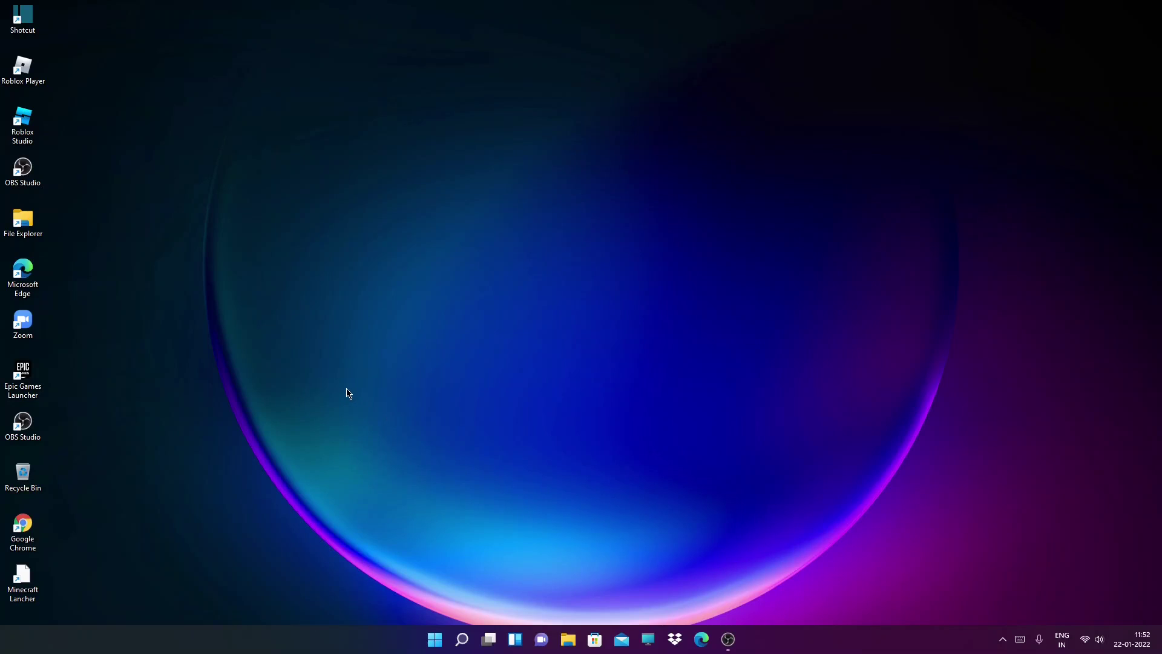
# Launch Google Chrome with the chosen profile and remove the WhatsApp shortcut from the new tab
pyautogui.doubleClick(26, 530)
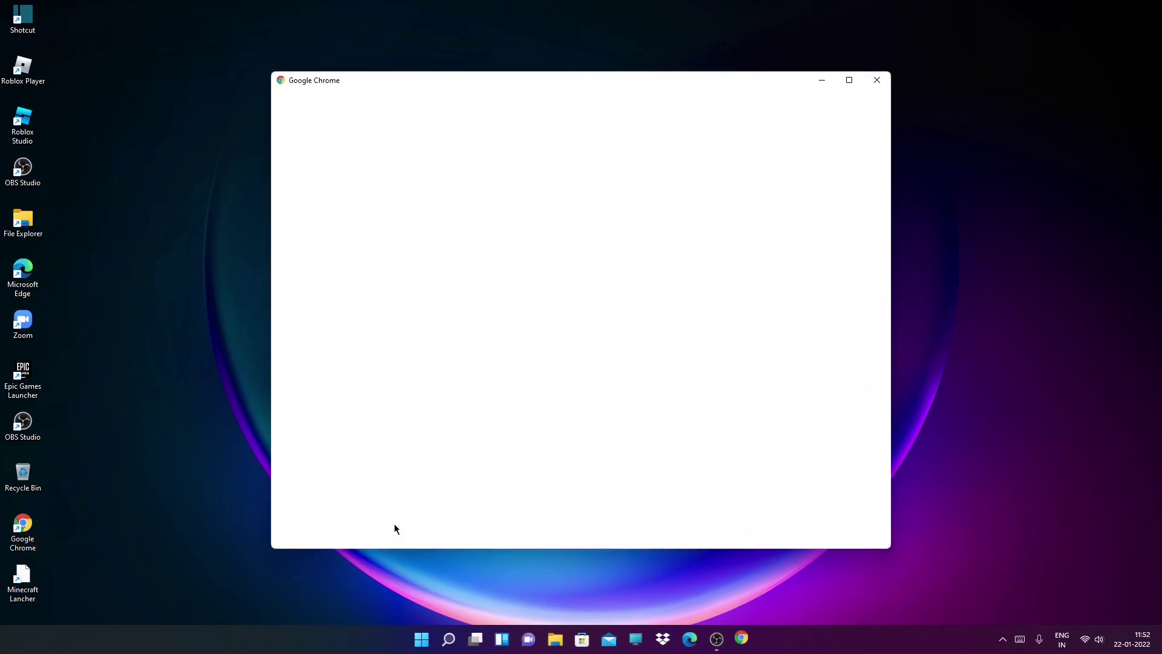
pyautogui.click(724, 310)
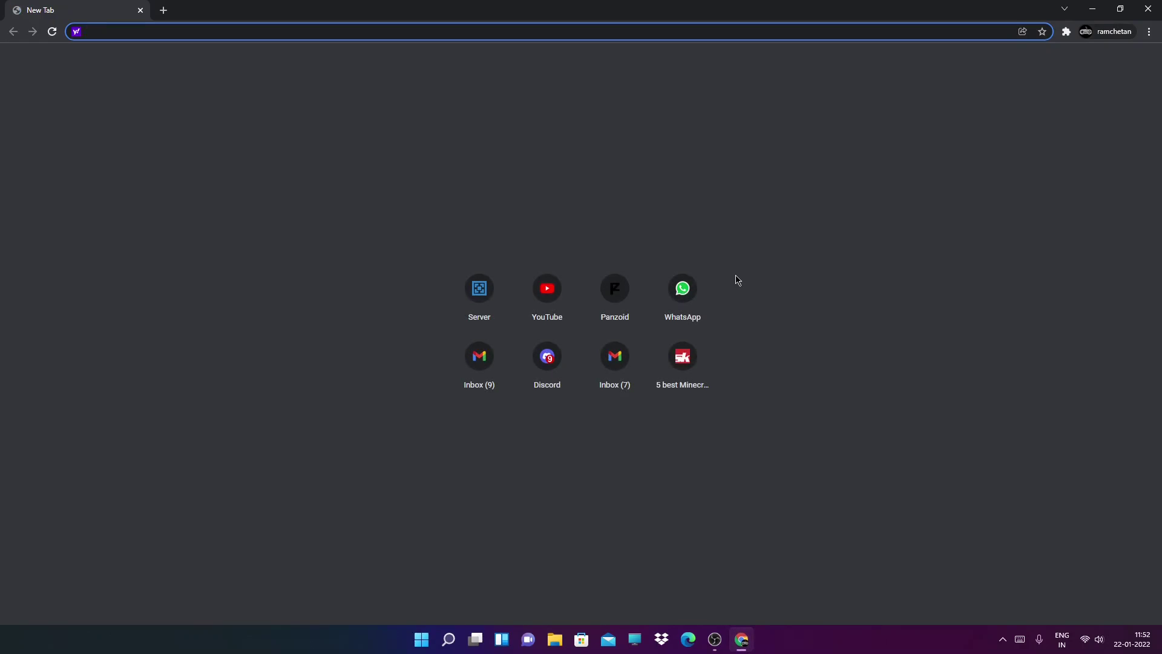
pyautogui.click(706, 274)
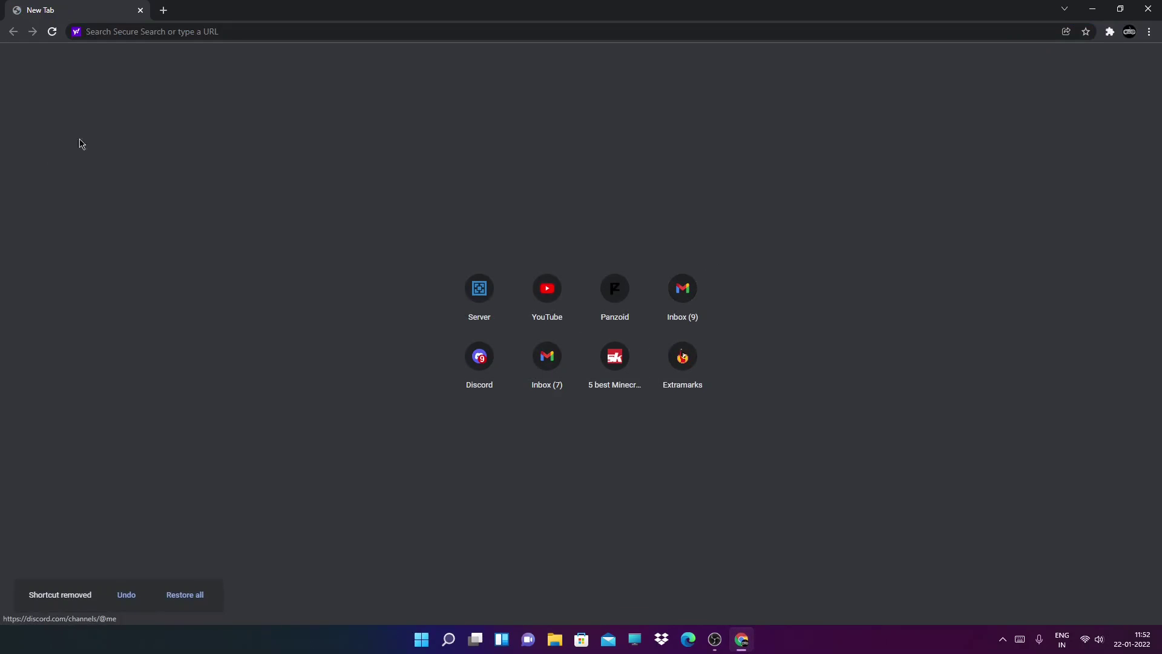
# Search the web for just 'roblox' and open the official Roblox site in a new tab
pyautogui.click(210, 34)
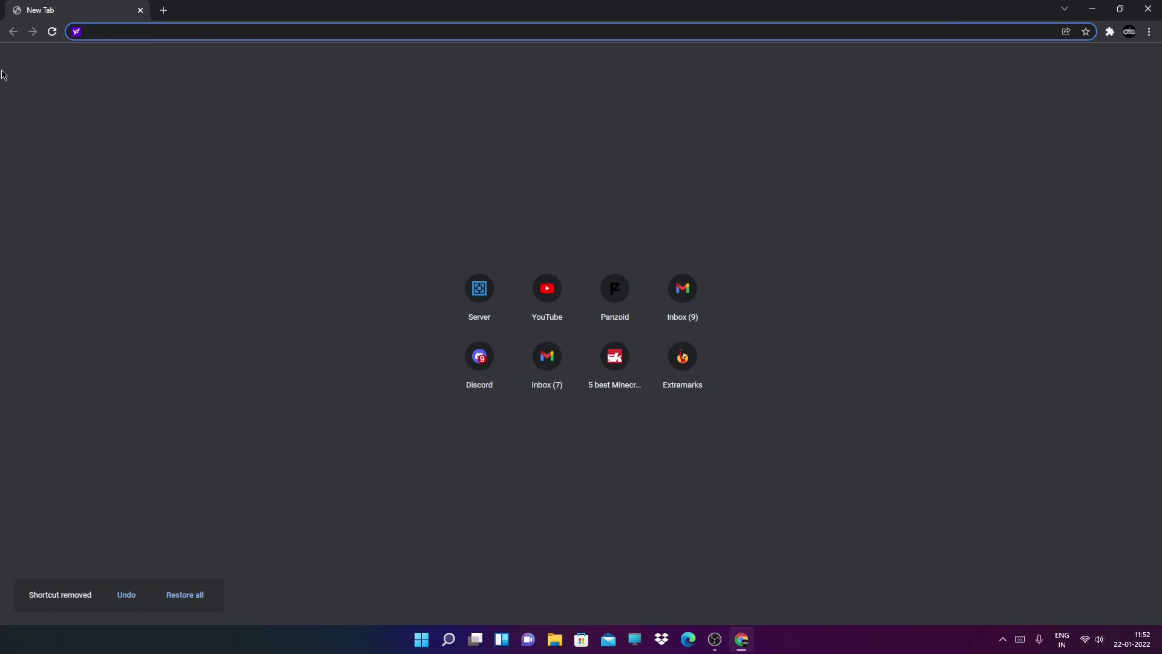
pyautogui.write('roblox+free+robux')
pyautogui.press('Return')
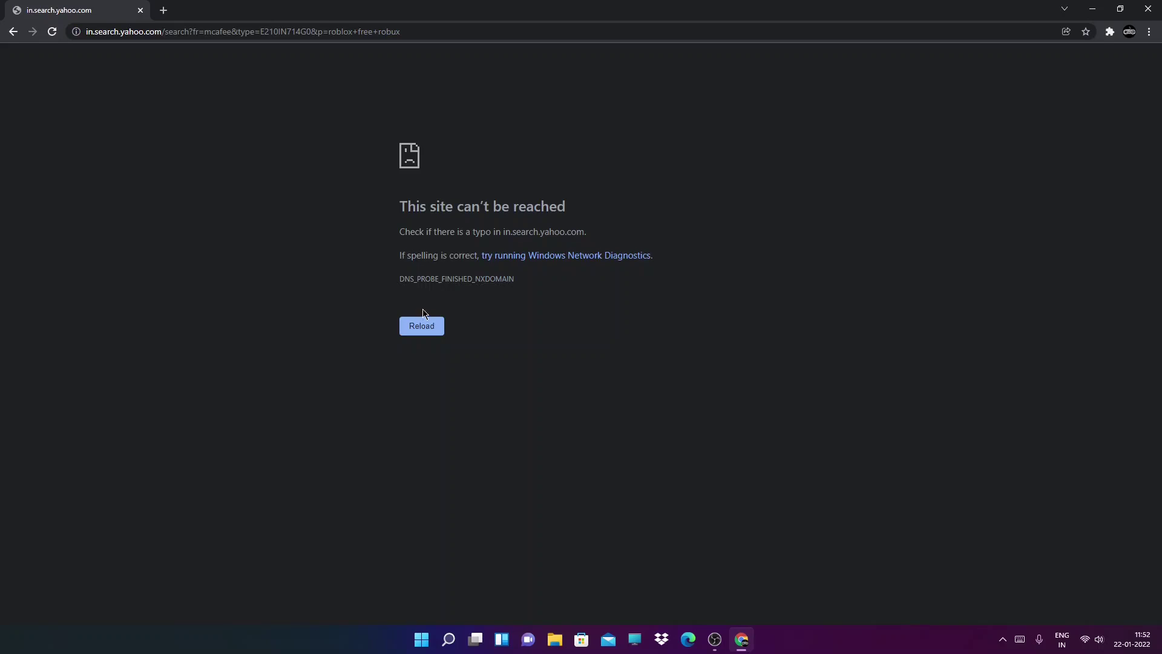
pyautogui.click(423, 320)
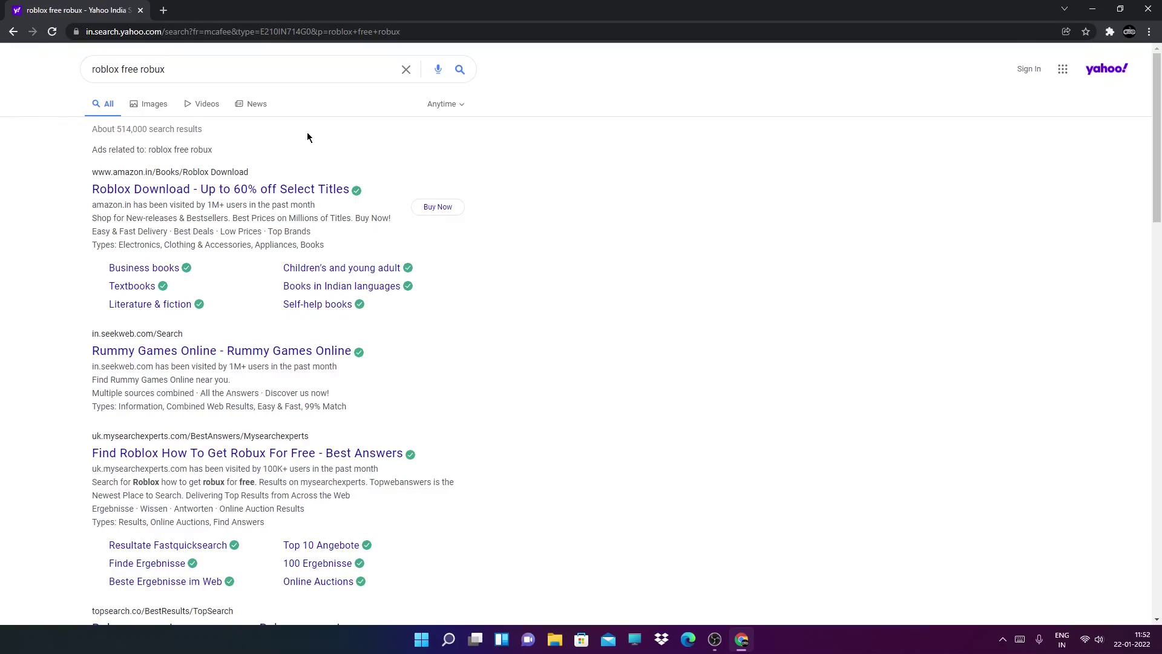
pyautogui.moveTo(242, 70); pyautogui.dragTo(126, 72)
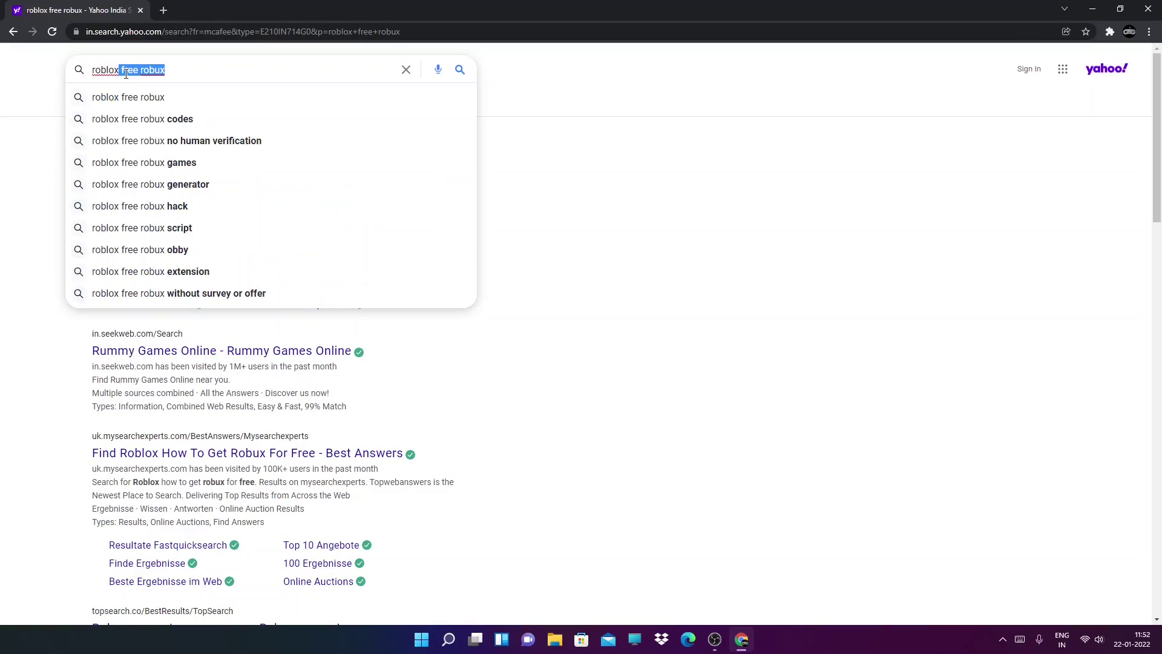
pyautogui.press('BackSpace')
pyautogui.press('Return')
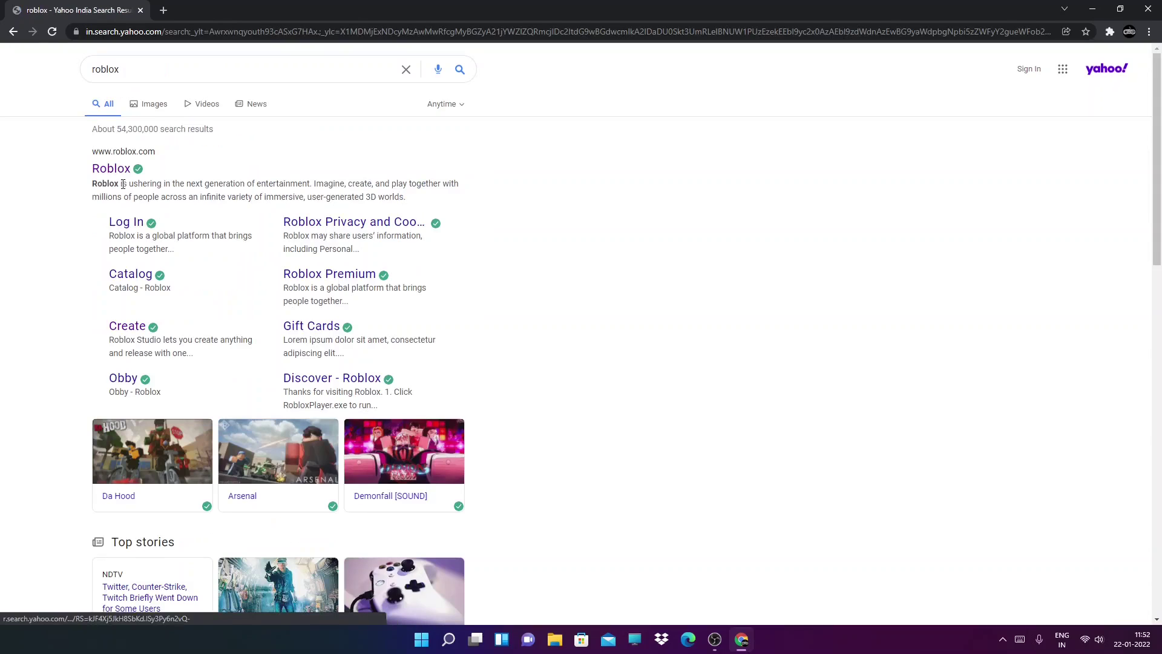
pyautogui.click(111, 168)
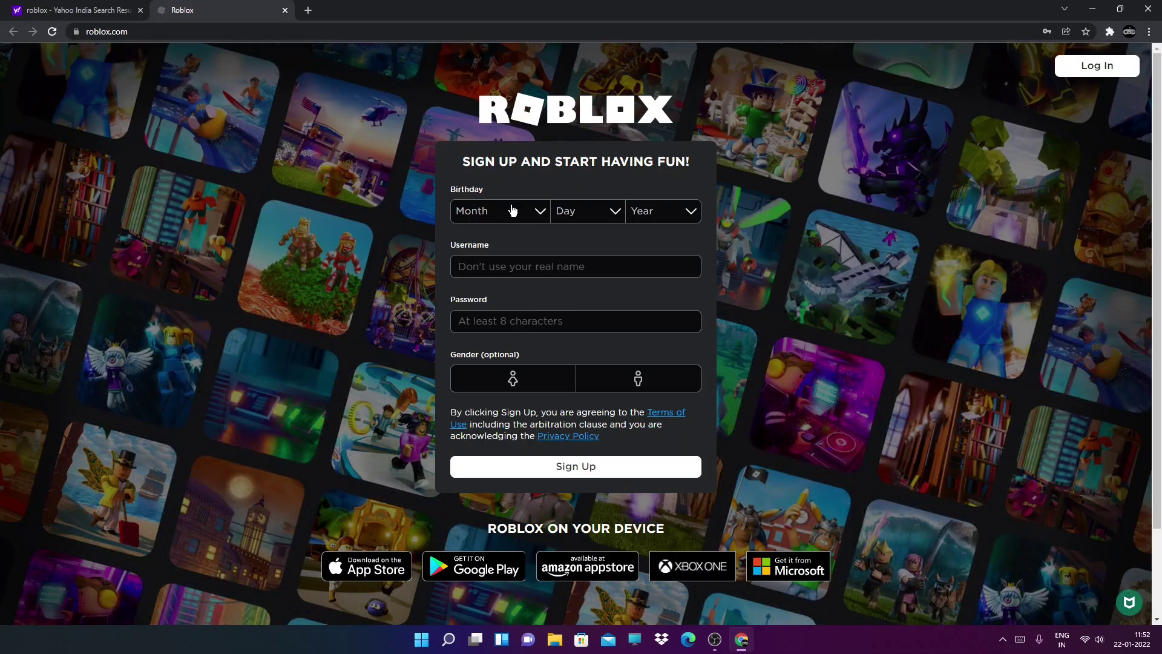
# Choose March, 11 and 1929 in the Month, Day and Year birthday dropdowns
pyautogui.click(514, 208)
pyautogui.click(531, 264)
pyautogui.click(566, 212)
pyautogui.click(575, 362)
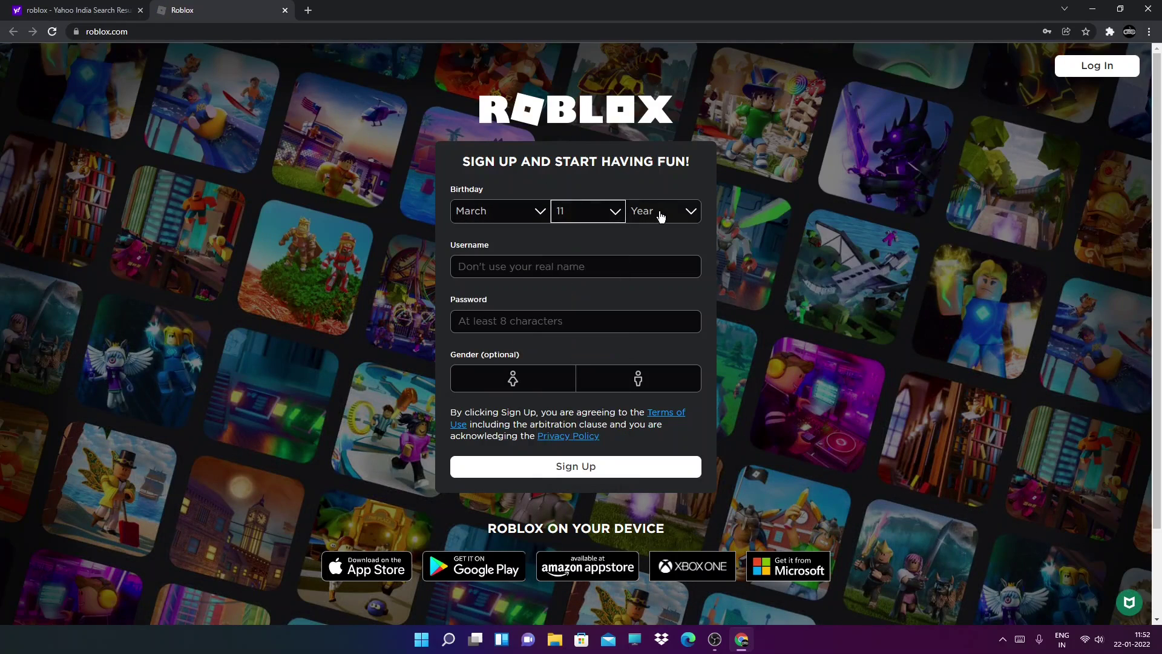
pyautogui.click(661, 217)
pyautogui.scroll(-15, 663, 339)
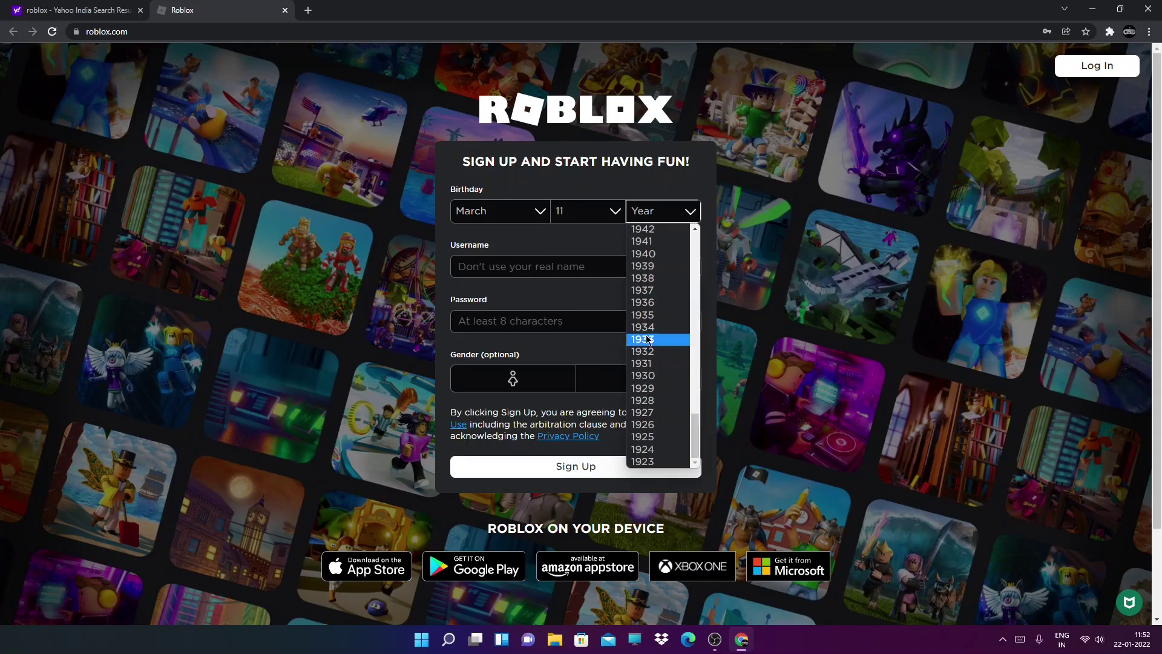
pyautogui.click(661, 389)
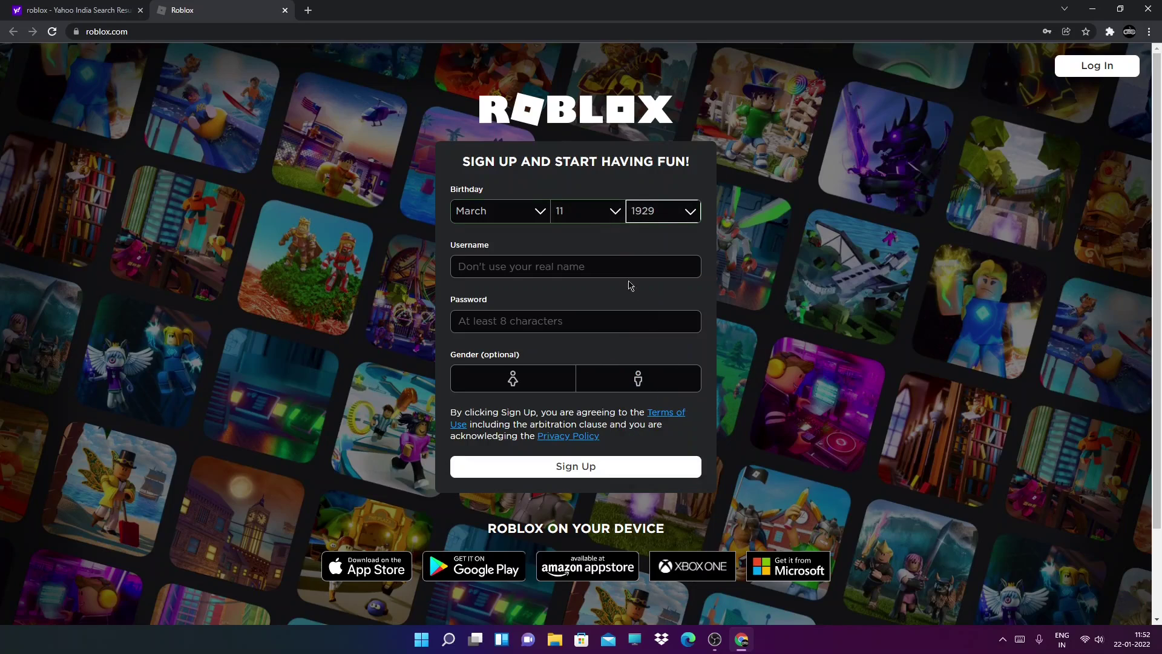
pyautogui.press('Tab')
# Try several candidate usernames in the Username field, erasing each rejected one
pyautogui.click(414, 271)
pyautogui.click(639, 266)
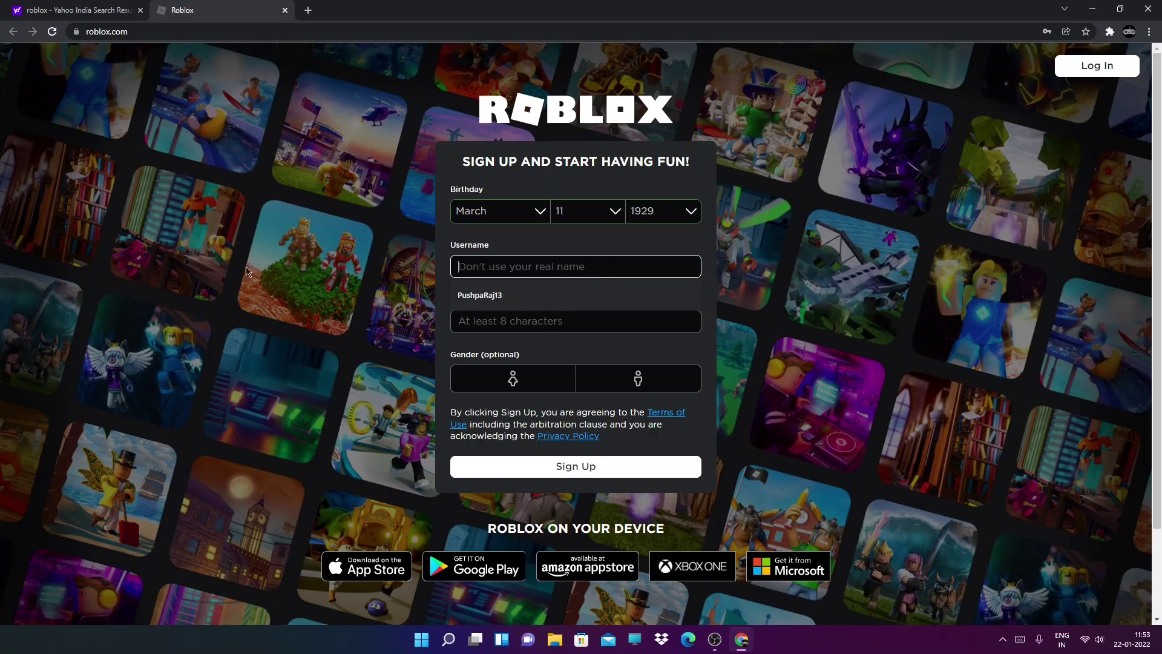
pyautogui.write('Bru')
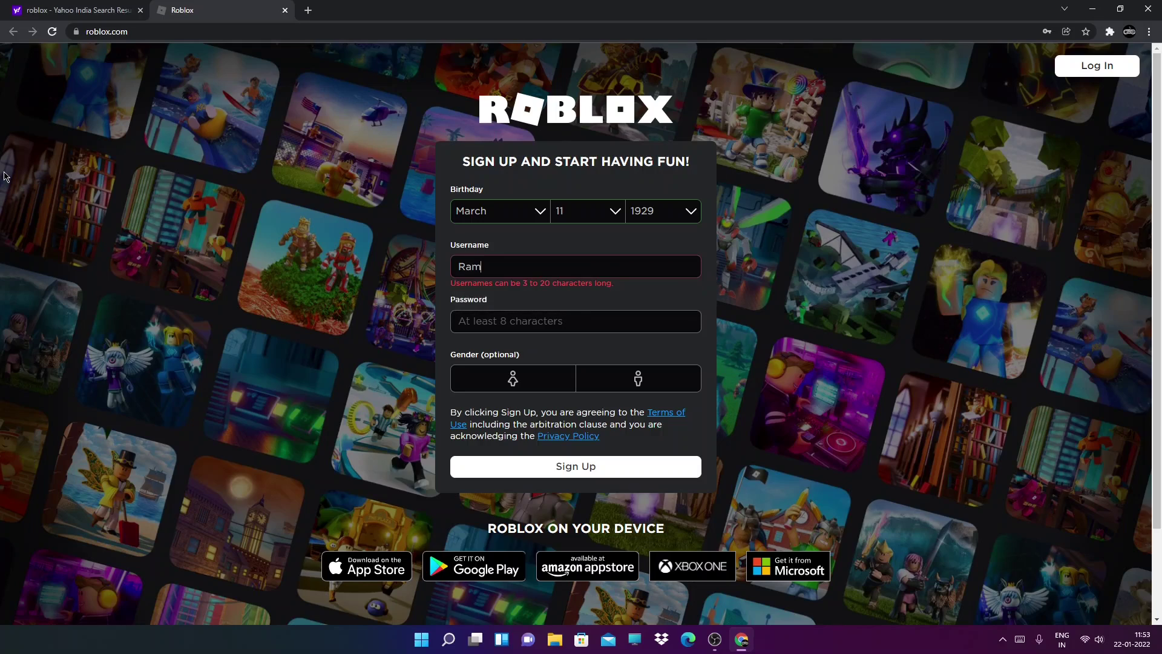
pyautogui.press('BackSpace')
pyautogui.press('BackSpace')
pyautogui.press('BackSpace')
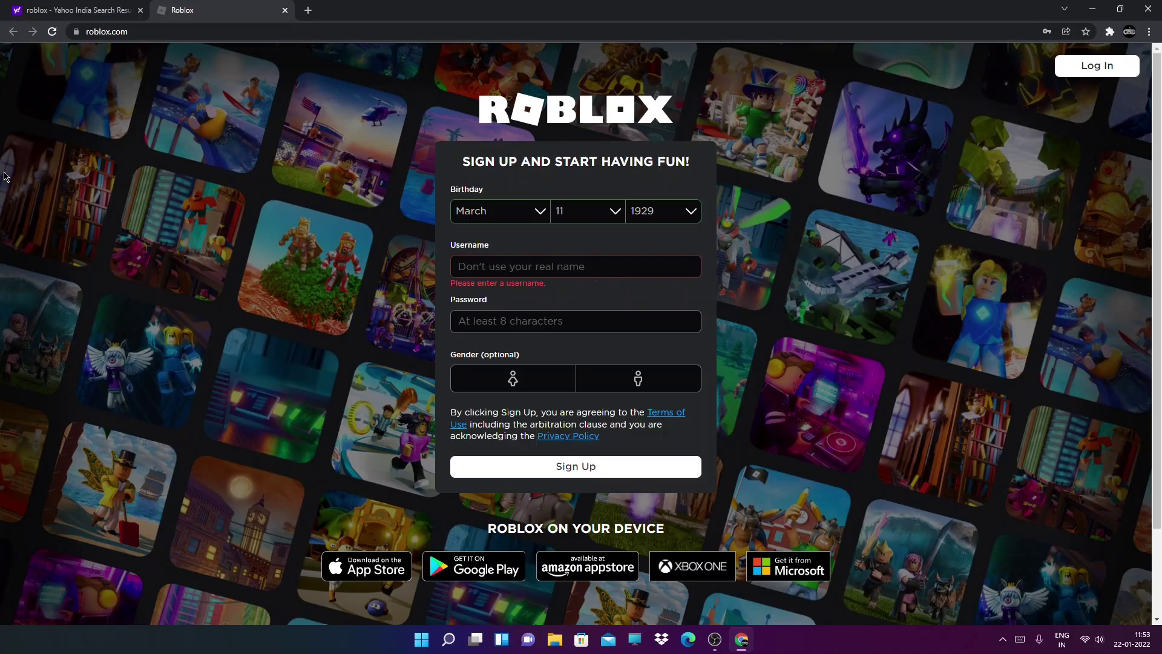
pyautogui.write('Ram_02')
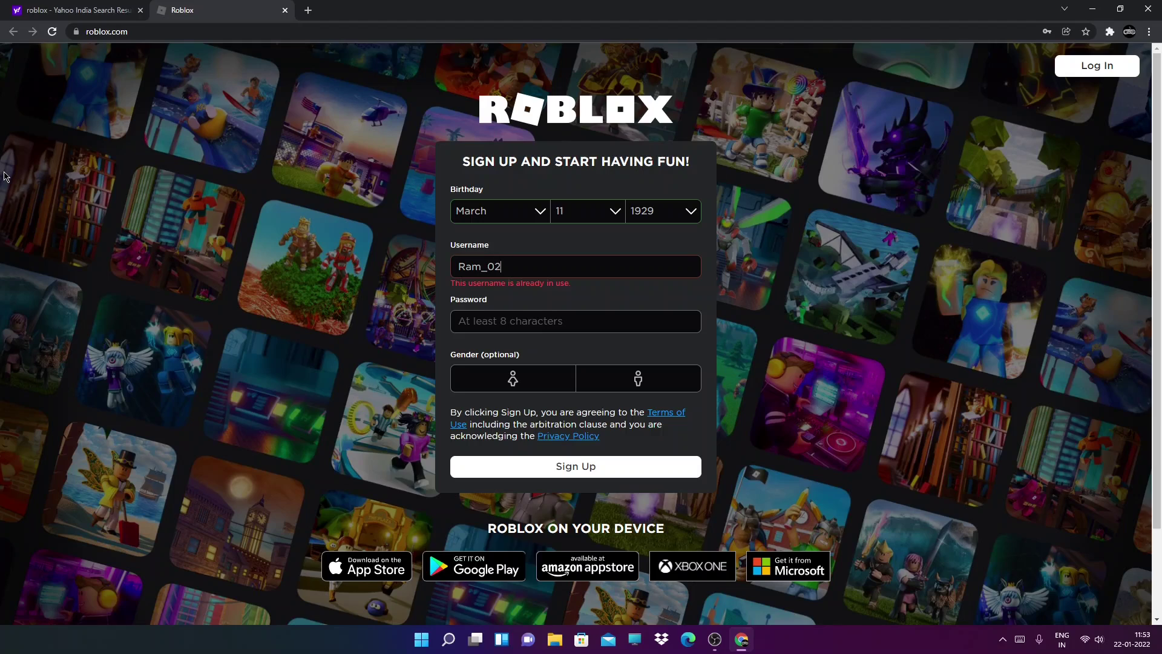
pyautogui.write('1')
pyautogui.press('BackSpace')
pyautogui.press('BackSpace')
pyautogui.press('BackSpace')
pyautogui.press('BackSpace')
pyautogui.write('Ga')
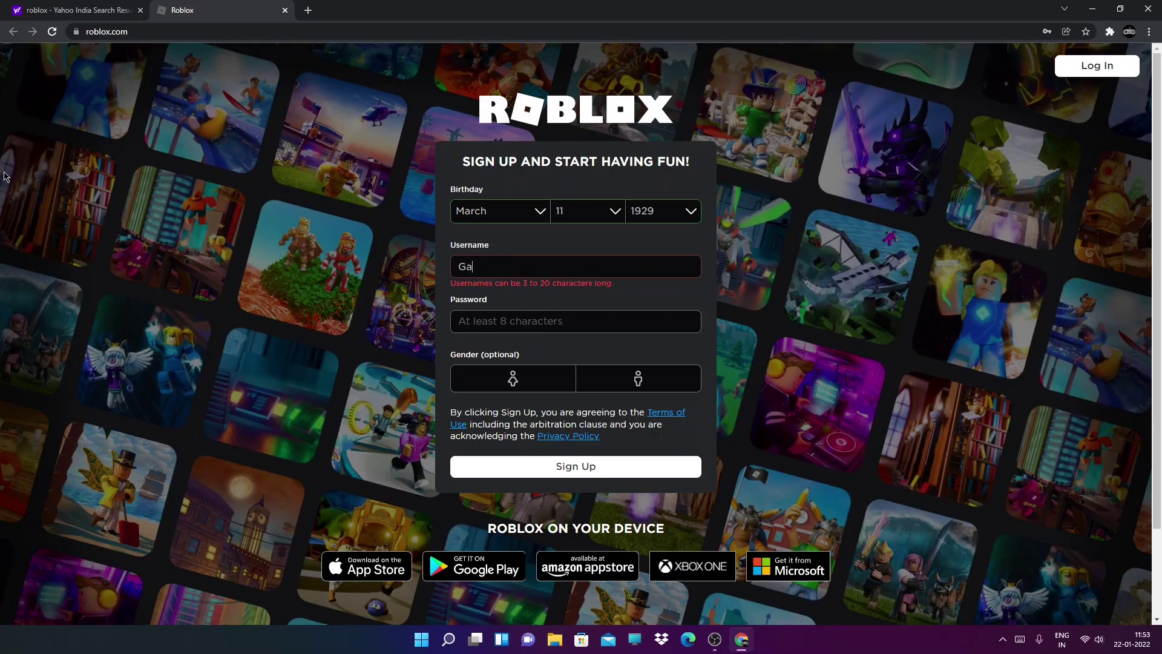
pyautogui.write('mer')
pyautogui.press('BackSpace')
pyautogui.write('ram')
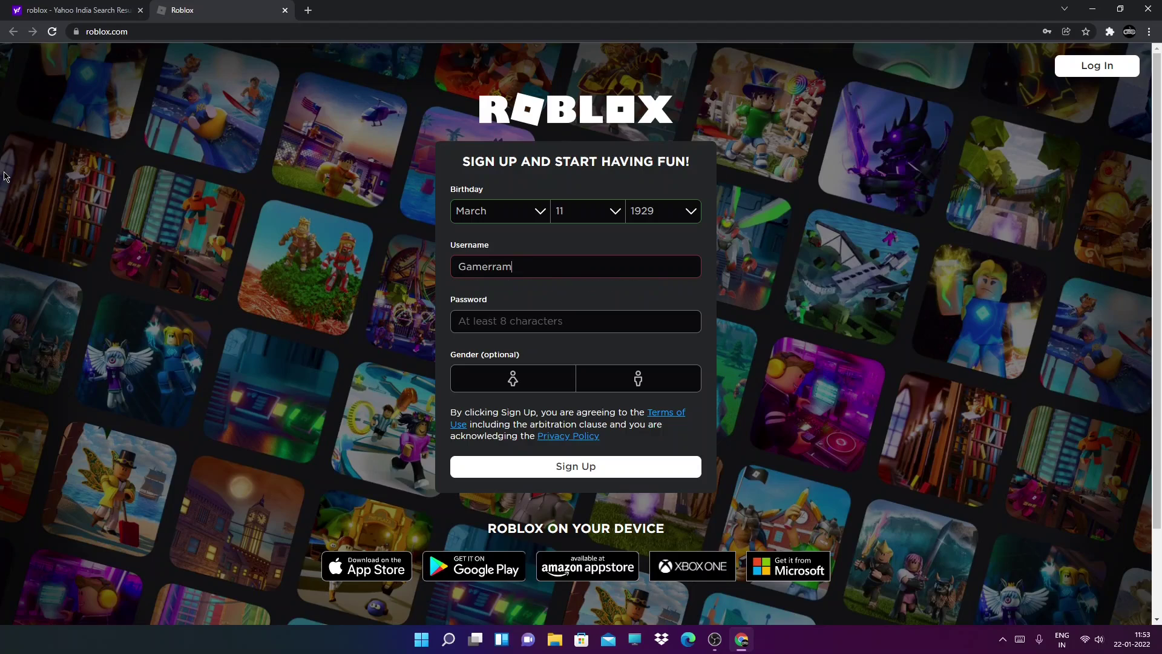
pyautogui.write('12345')
# Clear the taken name and try more candidates, ending with Razergamer321
pyautogui.hotkey('ctrl', 'a')
pyautogui.press('BackSpace')
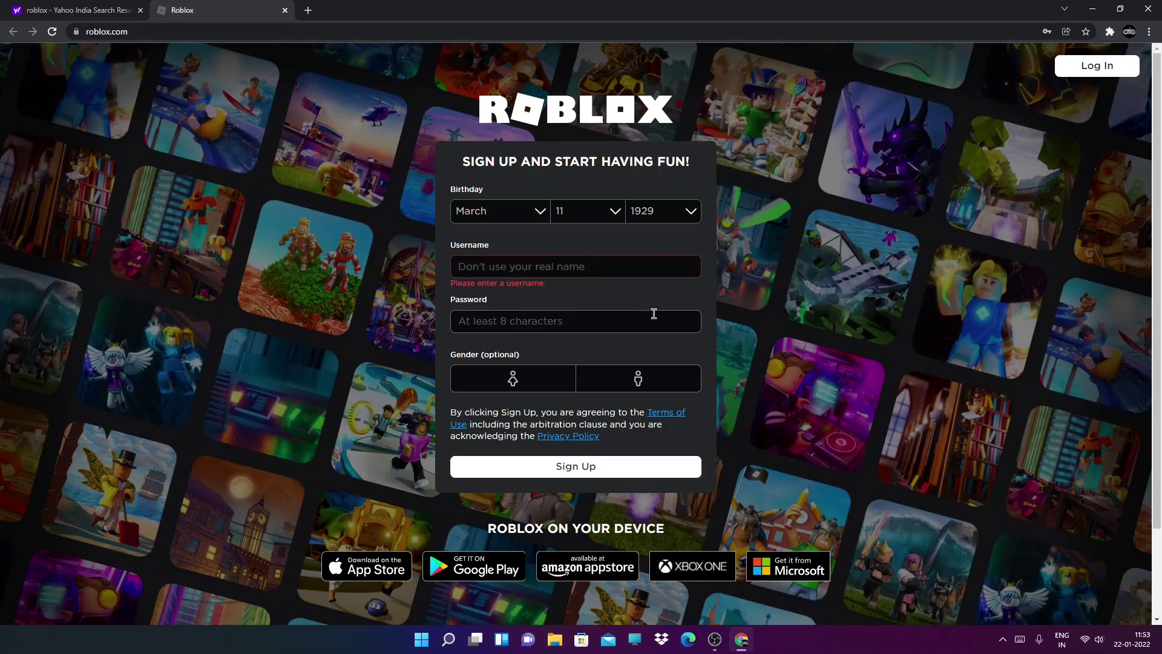
pyautogui.write('Push')
pyautogui.press('BackSpace')
pyautogui.press('BackSpace')
pyautogui.press('BackSpace')
pyautogui.press('BackSpace')
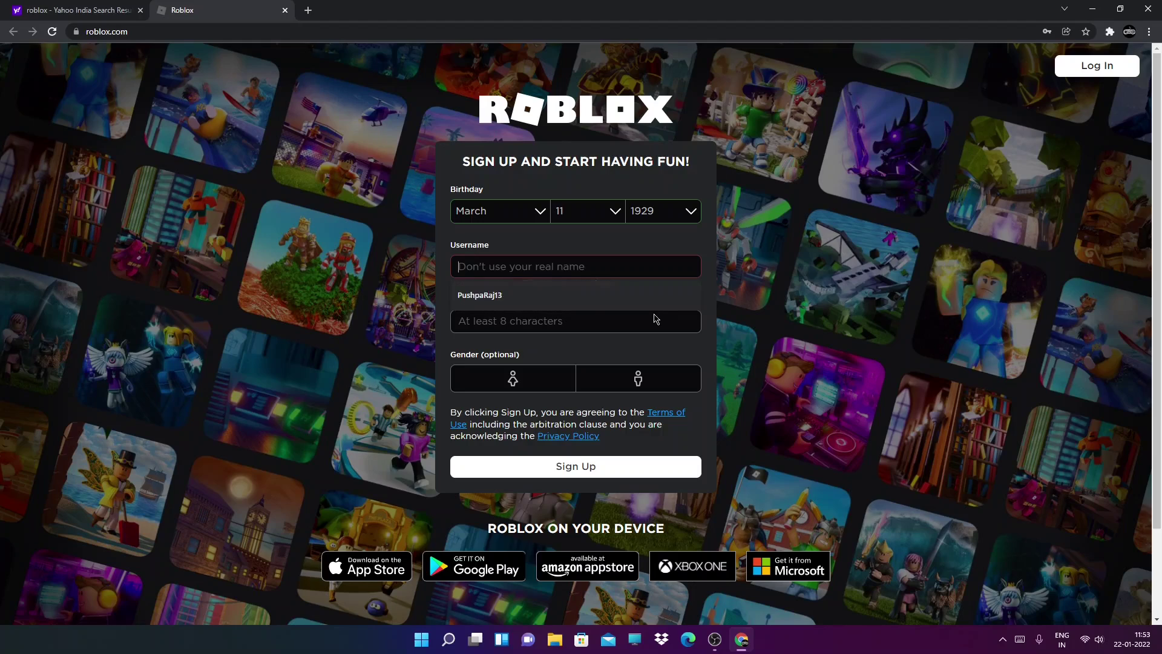
pyautogui.click(654, 314)
pyautogui.write('AIO')
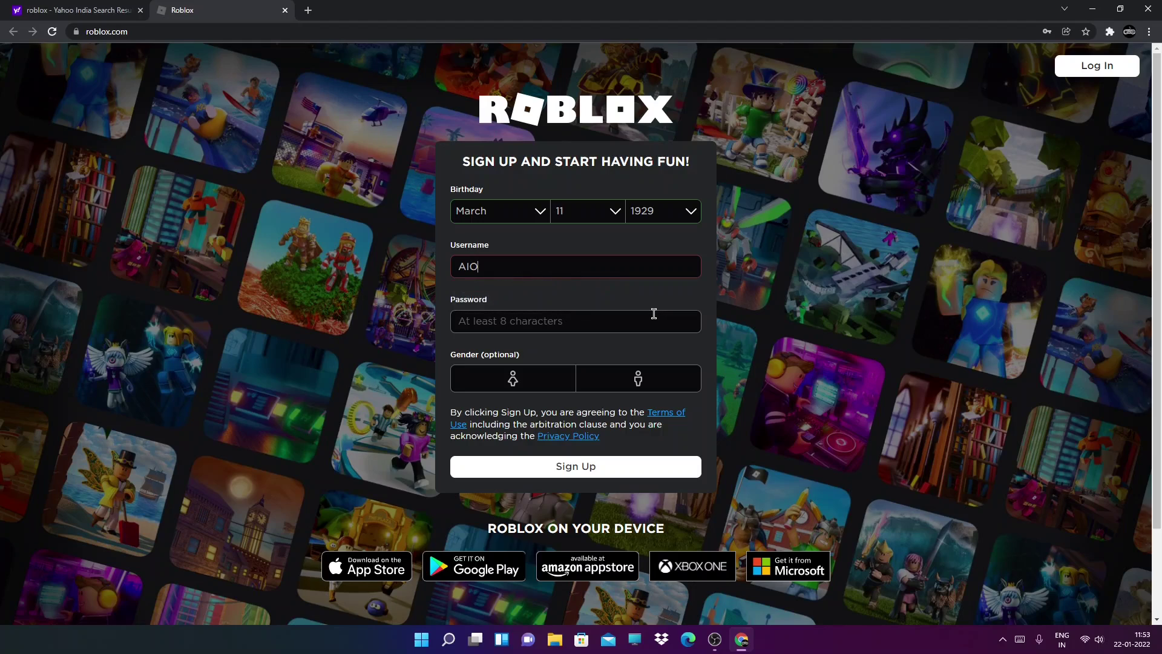
pyautogui.write('O')
pyautogui.press('BackSpace')
pyautogui.press('BackSpace')
pyautogui.press('BackSpace')
pyautogui.write('Razergamer')
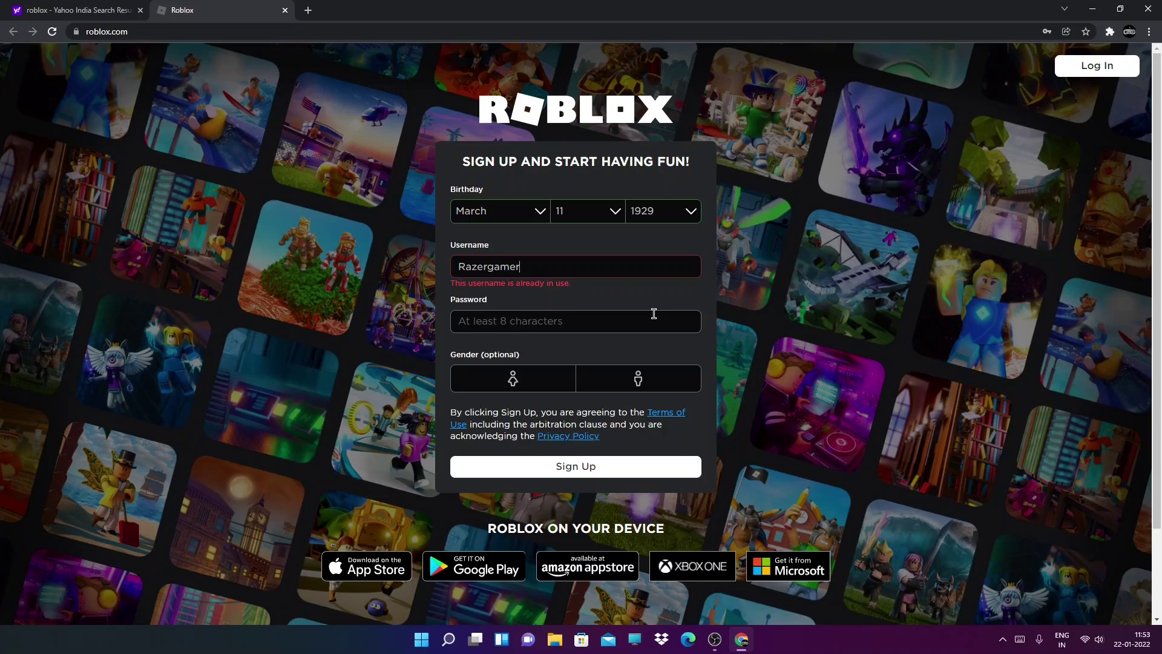
pyautogui.write('321')
# Fill the password from the saved entry and set the gender to male
pyautogui.click(478, 325)
pyautogui.click(690, 360)
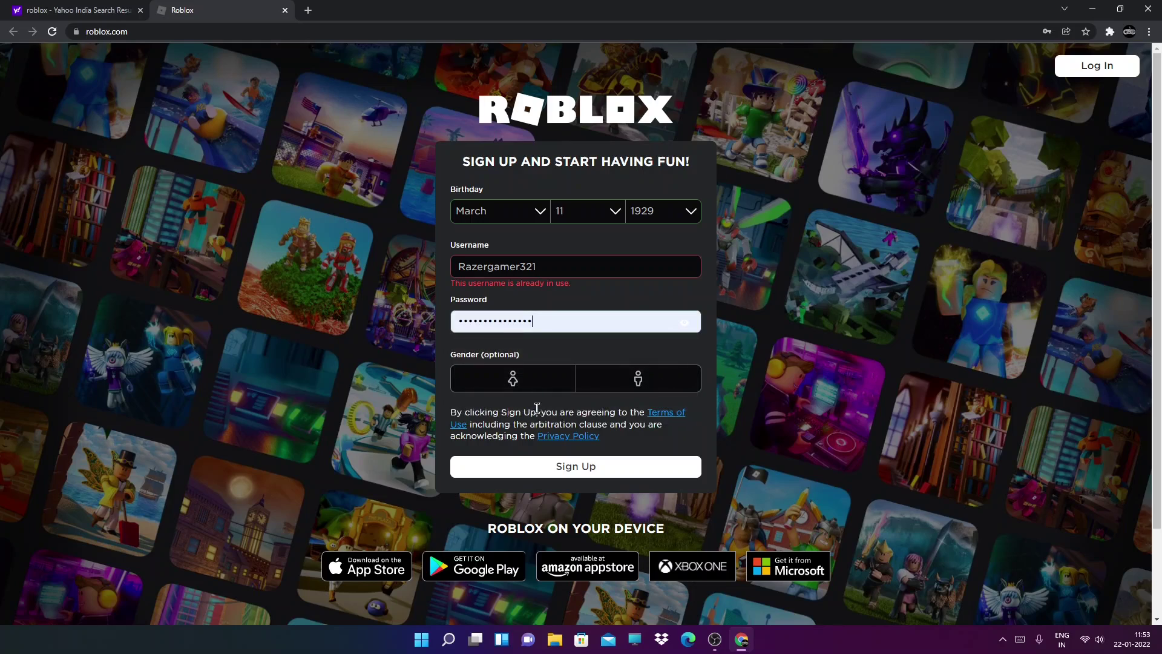
pyautogui.click(535, 386)
pyautogui.click(628, 386)
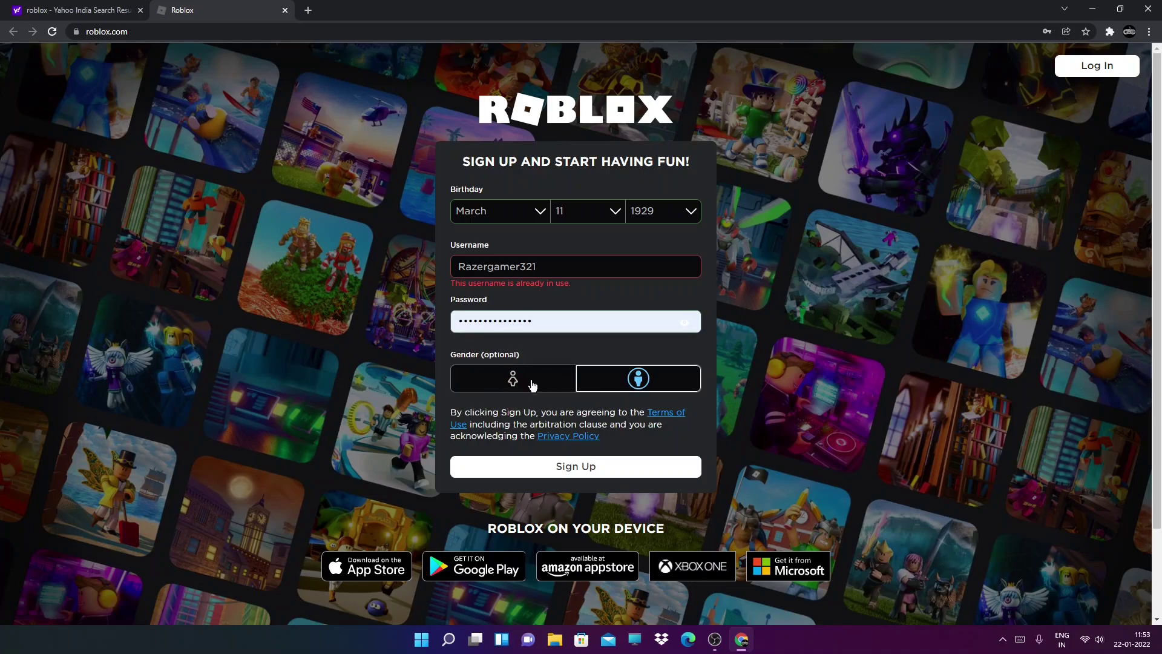
# Replace the old username with 'Never settle', fixing a typo
pyautogui.doubleClick(575, 259)
pyautogui.press('BackSpace')
pyautogui.write('N')
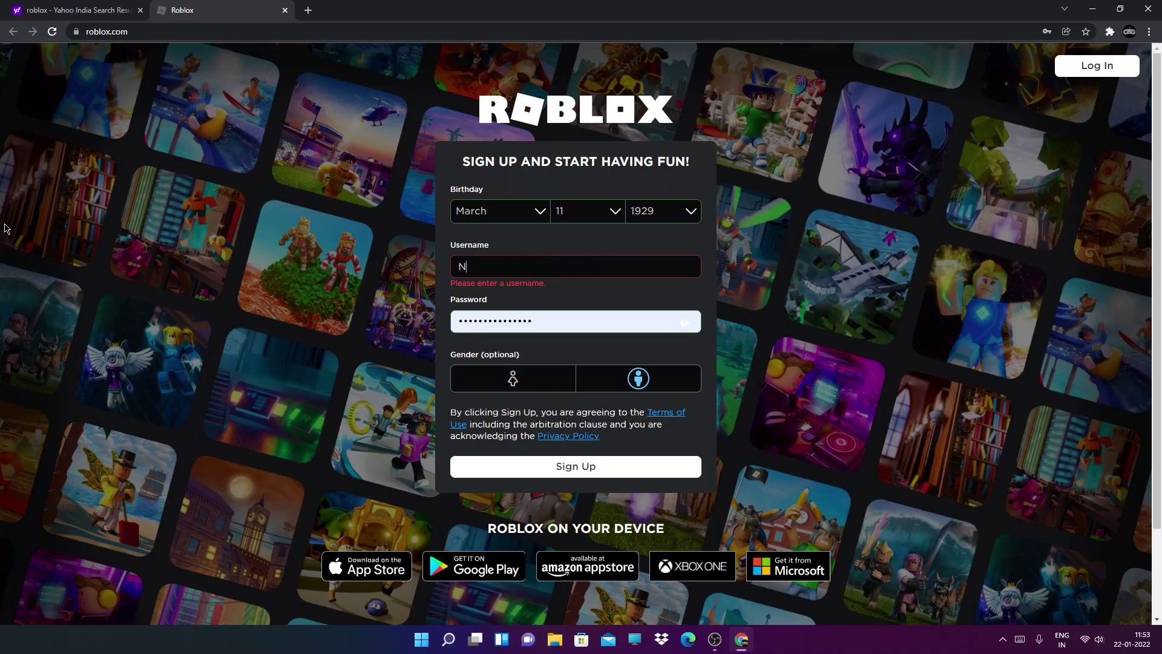
pyautogui.write('evwe')
pyautogui.press('BackSpace')
pyautogui.write('er settle')
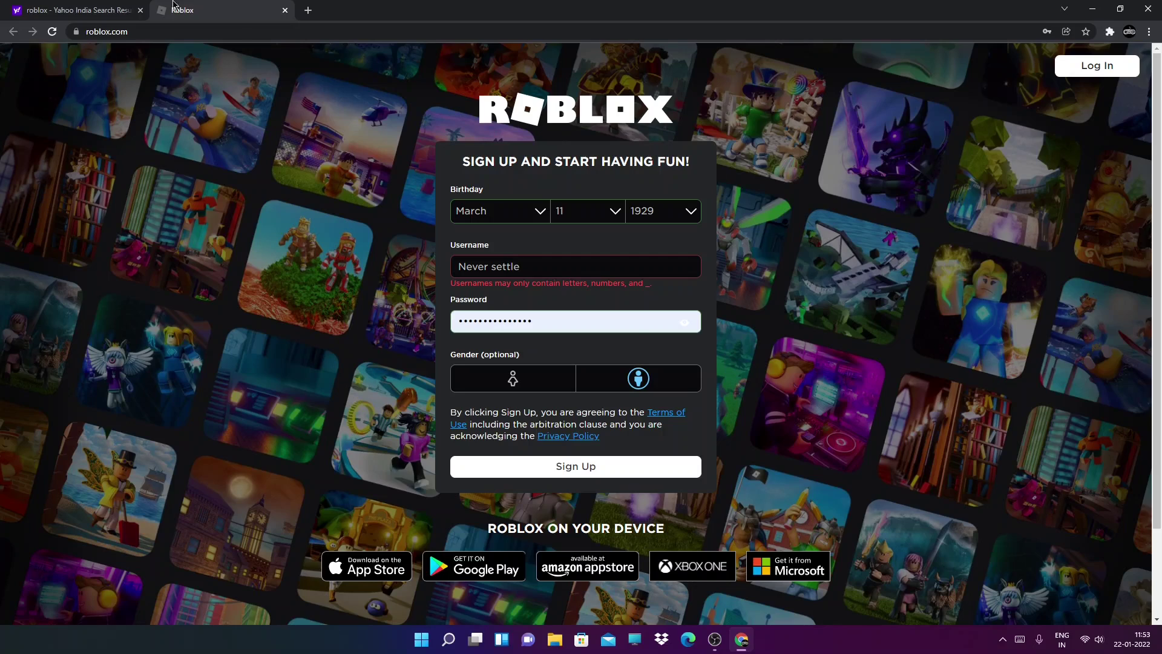
# Return from the login page to sign-up and refill the saved password and second gender option
pyautogui.click(1120, 69)
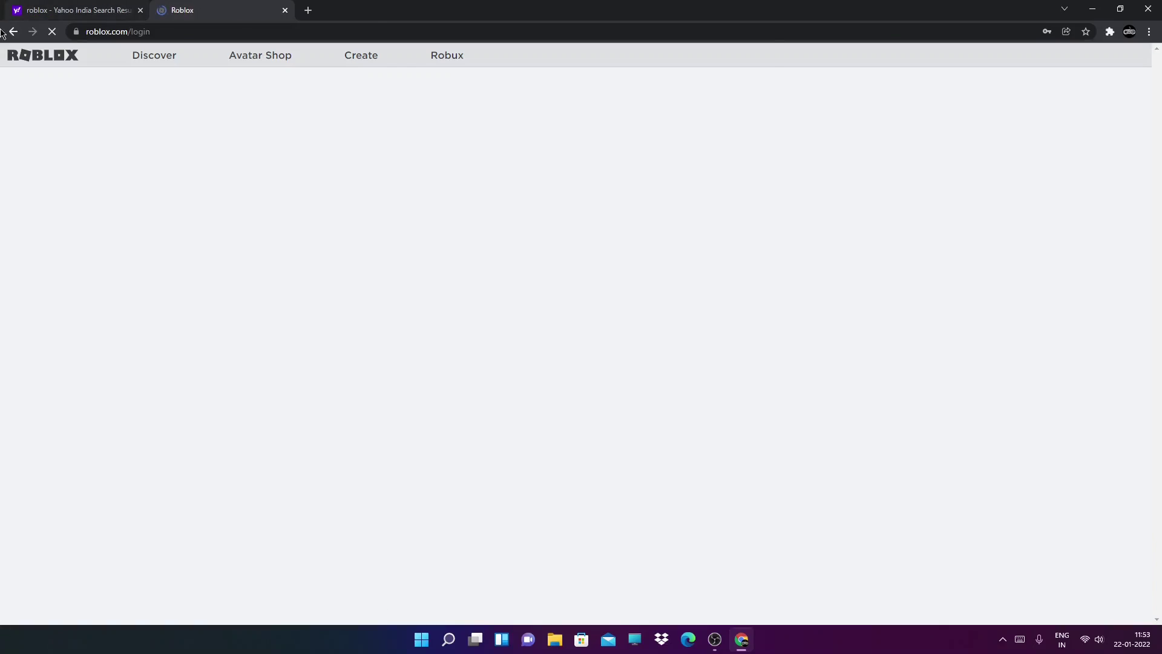
pyautogui.hotkey('alt', 'Left')
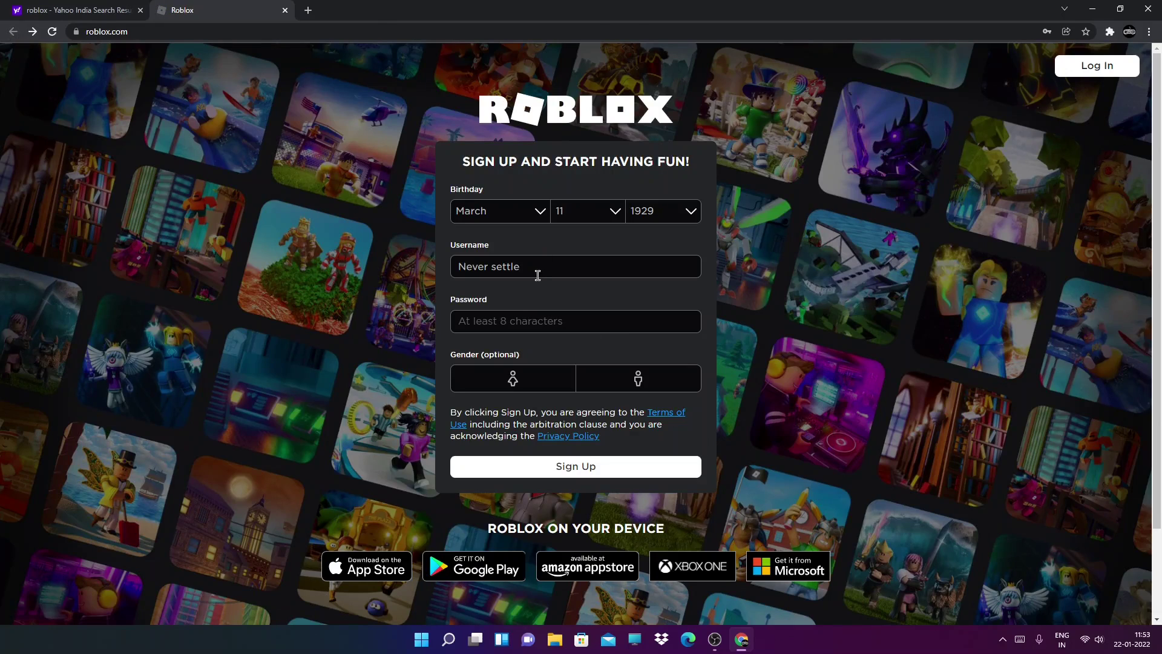
pyautogui.click(540, 324)
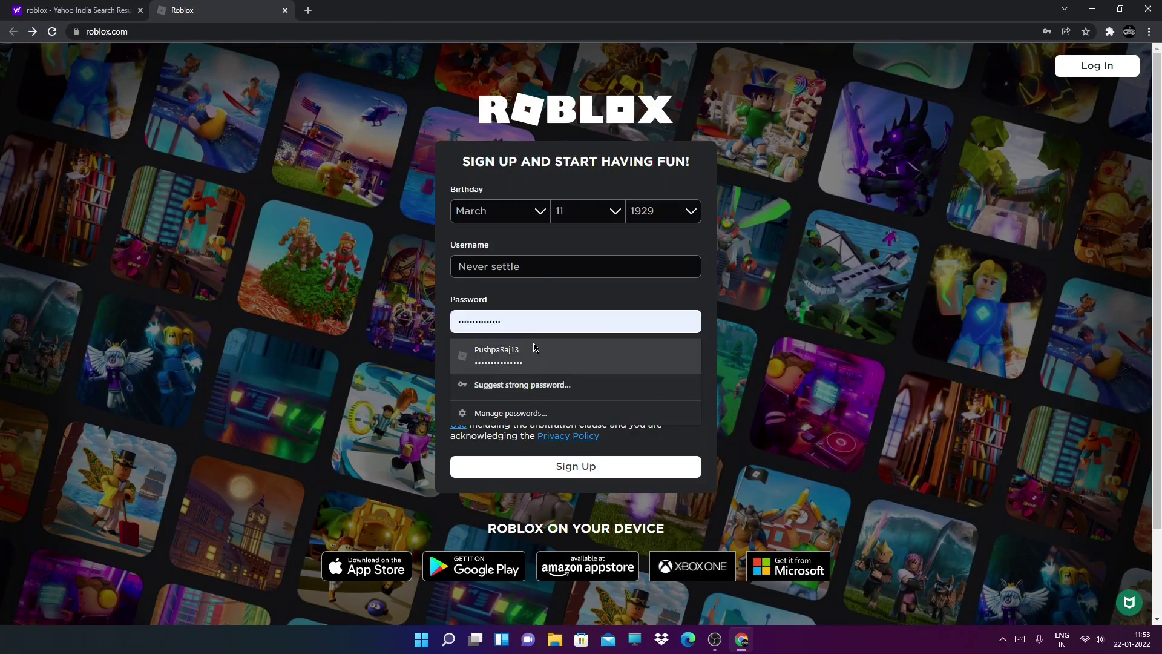
pyautogui.click(536, 350)
pyautogui.click(629, 389)
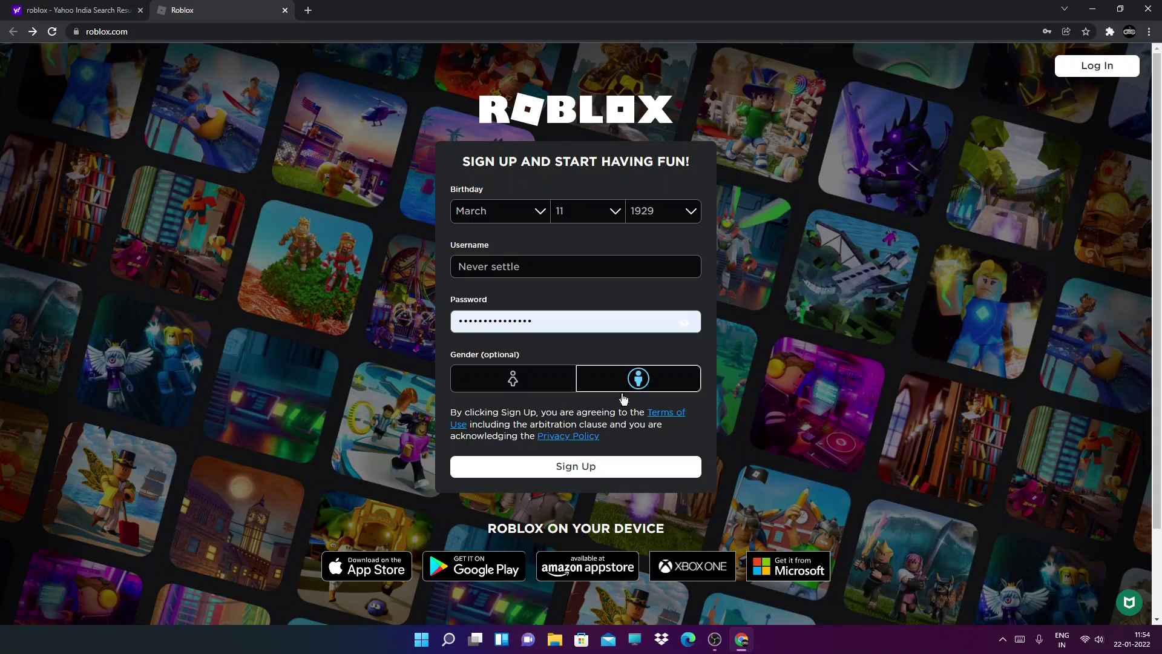
pyautogui.click(583, 469)
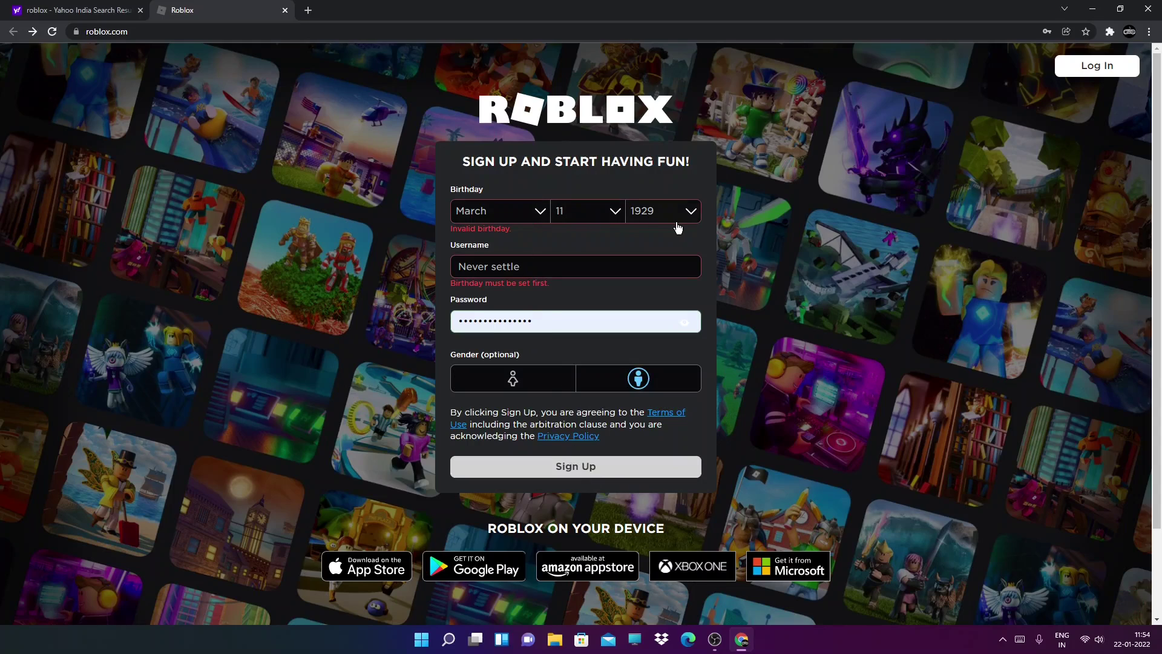
pyautogui.click(680, 223)
pyautogui.scroll(15, 682, 366)
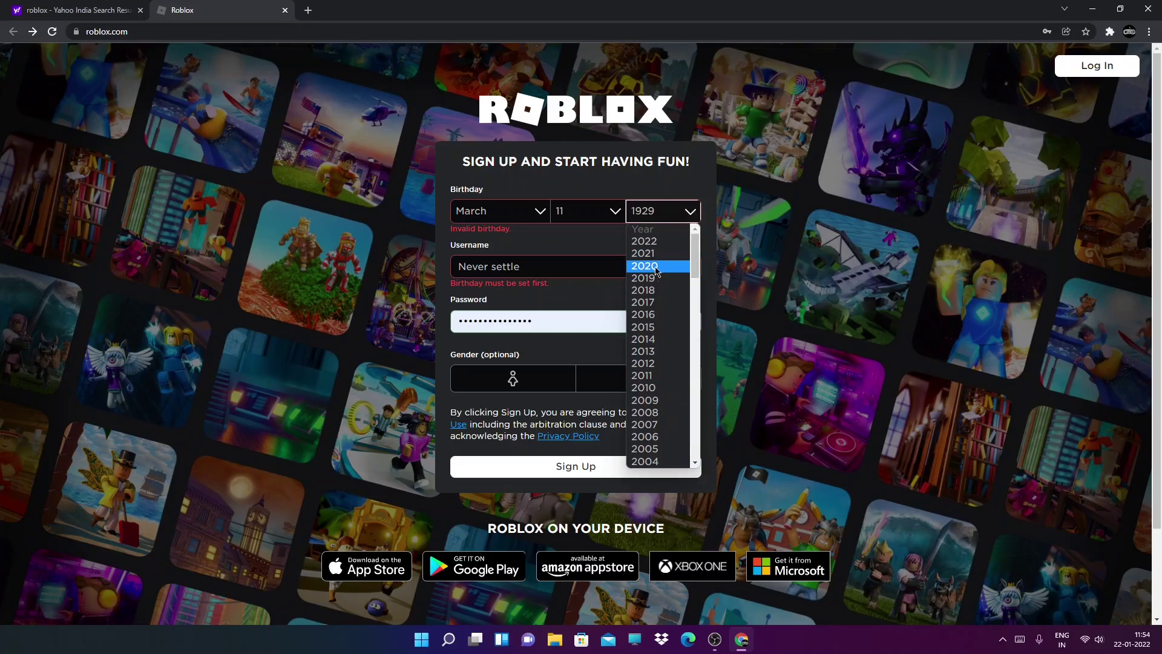
pyautogui.scroll(-6, 655, 276)
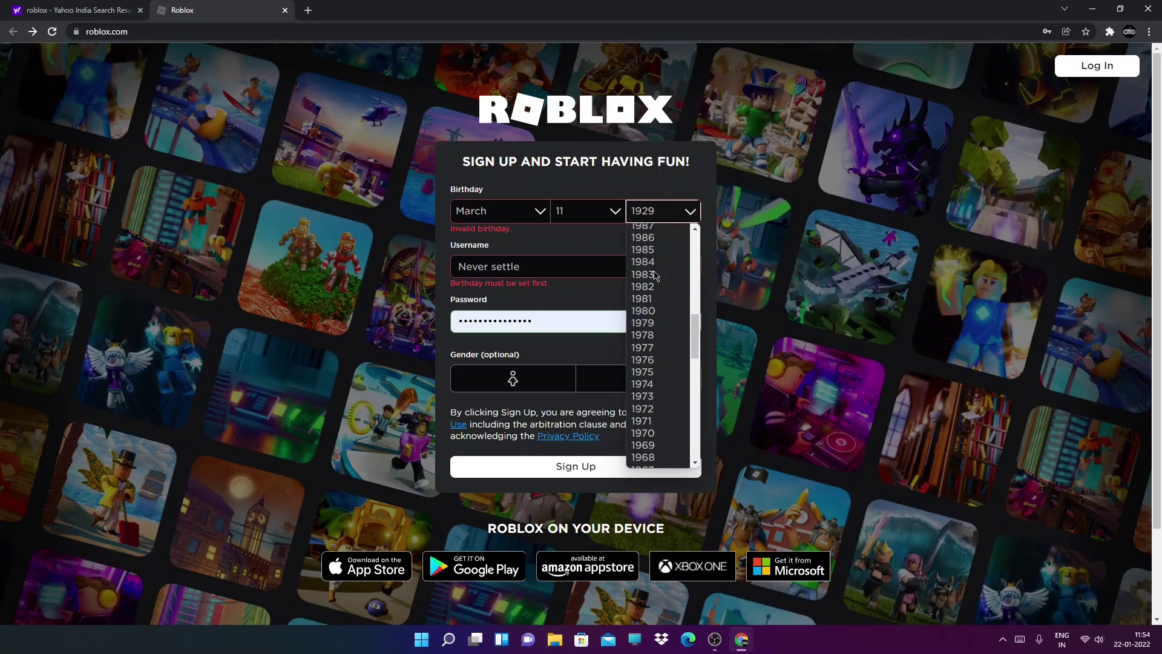
pyautogui.click(654, 271)
pyautogui.click(620, 213)
pyautogui.click(579, 292)
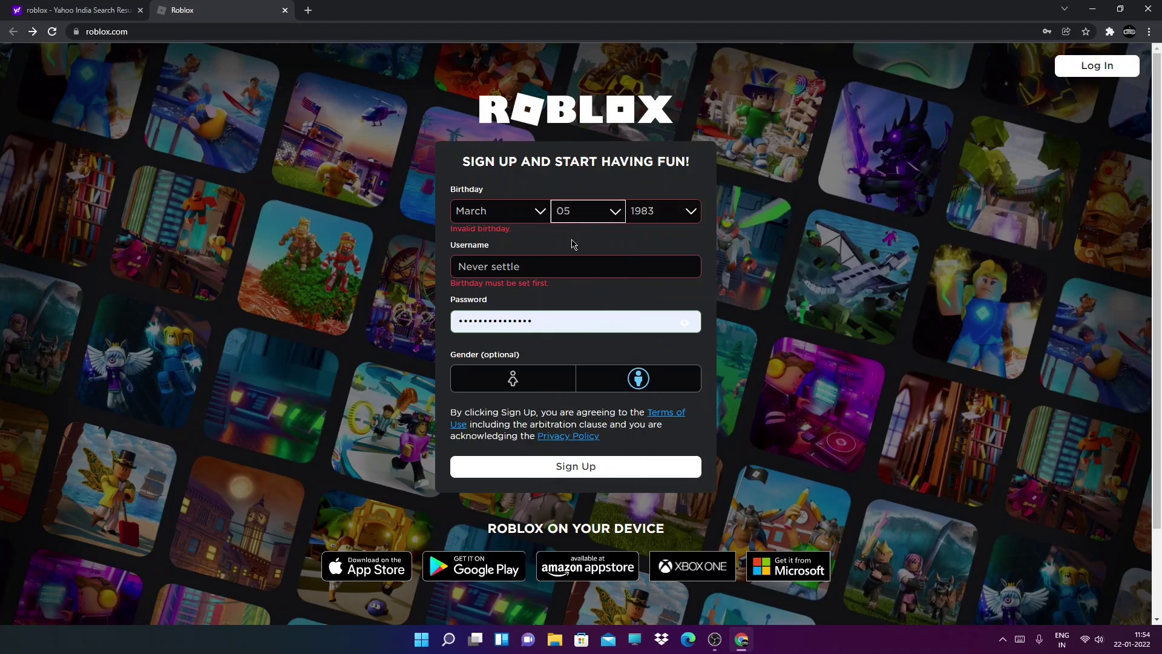
pyautogui.click(532, 211)
pyautogui.click(530, 307)
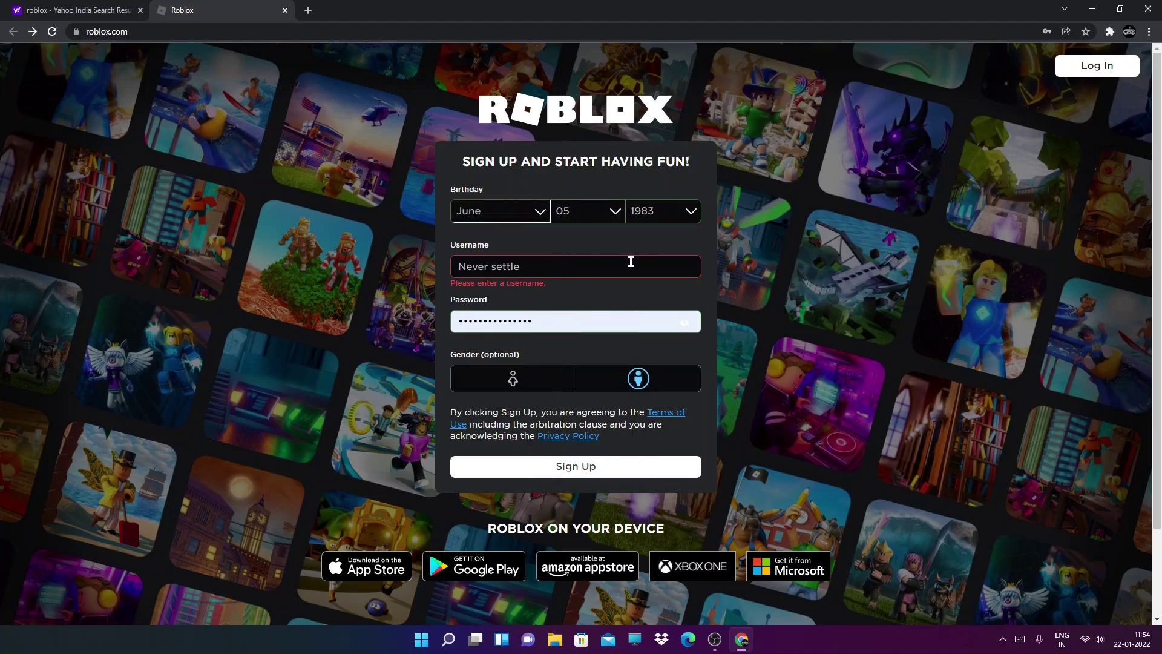
pyautogui.moveTo(631, 261); pyautogui.dragTo(422, 270)
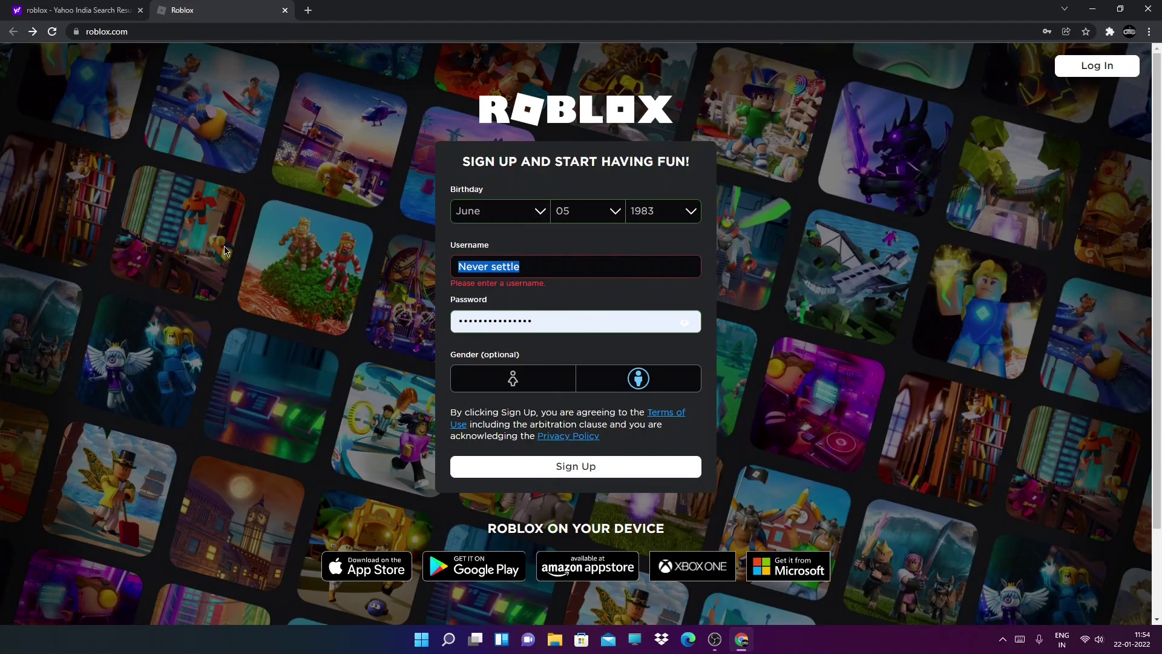
pyautogui.press('BackSpace')
# Try usernames such as iknow, iampro and hakcer, erasing each rejected one
pyautogui.write('I')
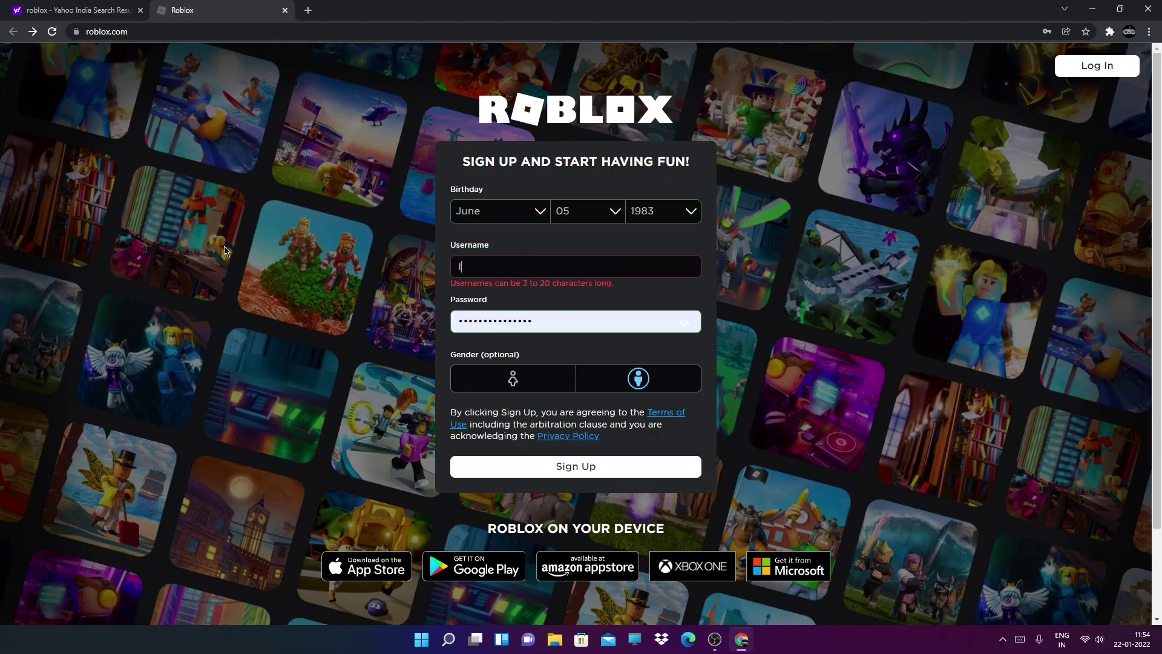
pyautogui.write('kno')
pyautogui.press('BackSpace')
pyautogui.press('BackSpace')
pyautogui.press('BackSpace')
pyautogui.press('BackSpace')
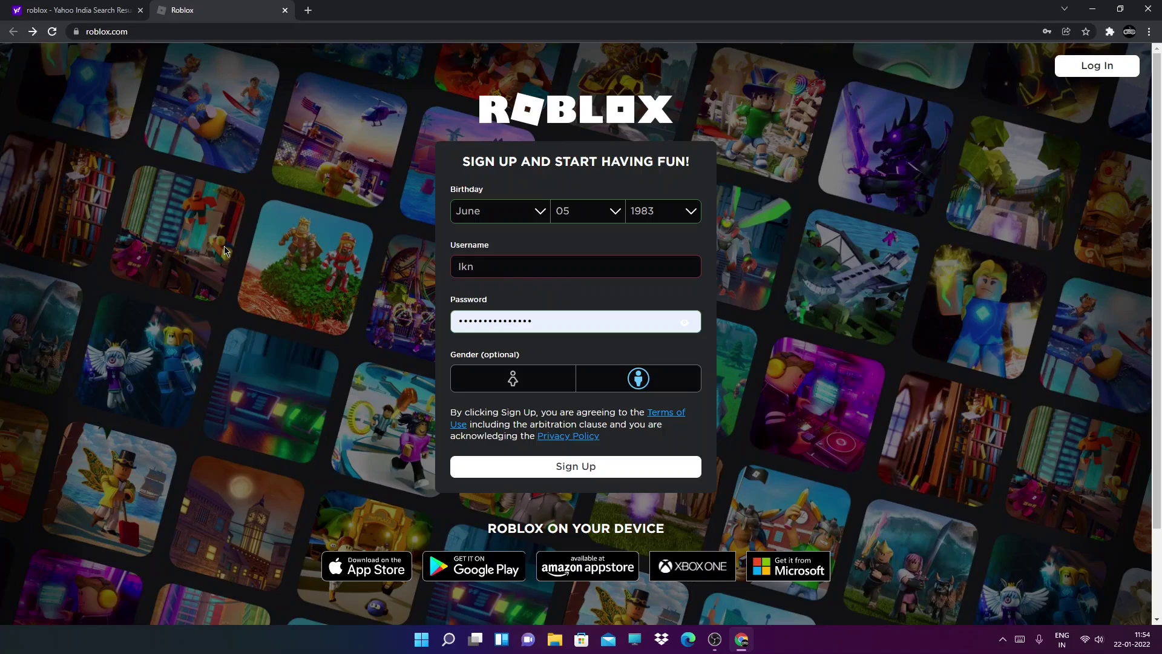
pyautogui.write('kno')
pyautogui.press('BackSpace')
pyautogui.press('BackSpace')
pyautogui.write('iknow')
pyautogui.press('BackSpace')
pyautogui.press('BackSpace')
pyautogui.press('BackSpace')
pyautogui.press('BackSpace')
pyautogui.press('BackSpace')
pyautogui.write('iampro')
pyautogui.press('BackSpace')
pyautogui.press('BackSpace')
pyautogui.press('BackSpace')
pyautogui.press('BackSpace')
pyautogui.press('BackSpace')
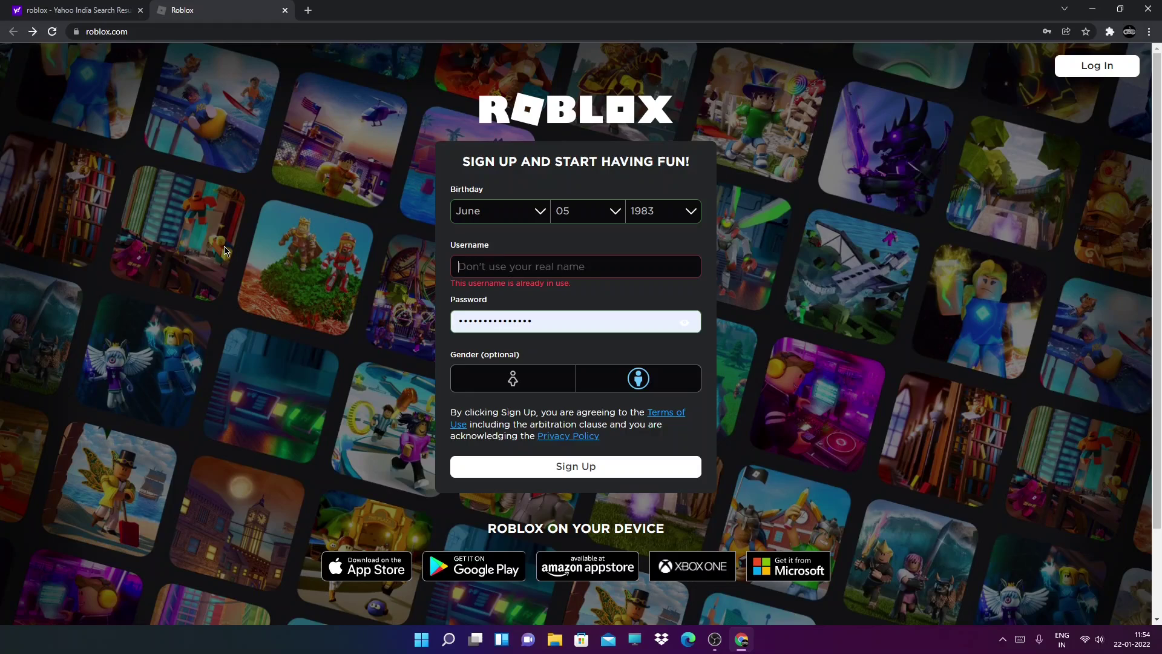
pyautogui.write('hakcer')
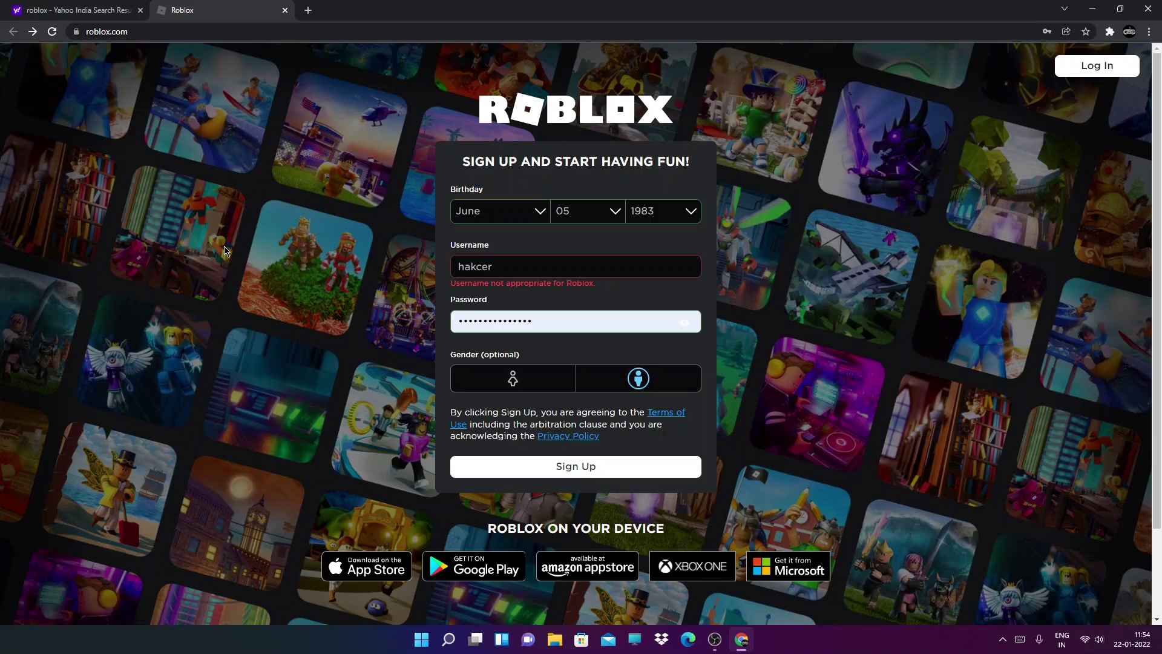
pyautogui.press('BackSpace')
pyautogui.press('BackSpace')
pyautogui.press('BackSpace')
pyautogui.press('BackSpace')
pyautogui.press('BackSpace')
pyautogui.press('BackSpace')
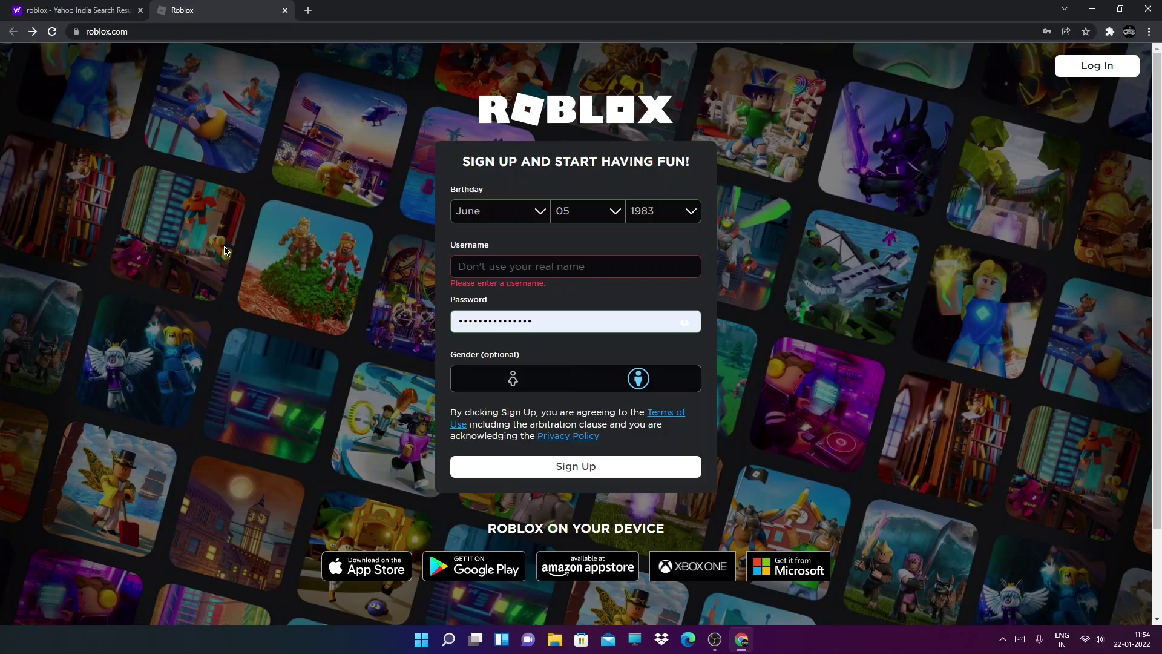
# Finish the username as iampro2_p, replacing a disallowed @ with an underscore
pyautogui.write('iampro29')
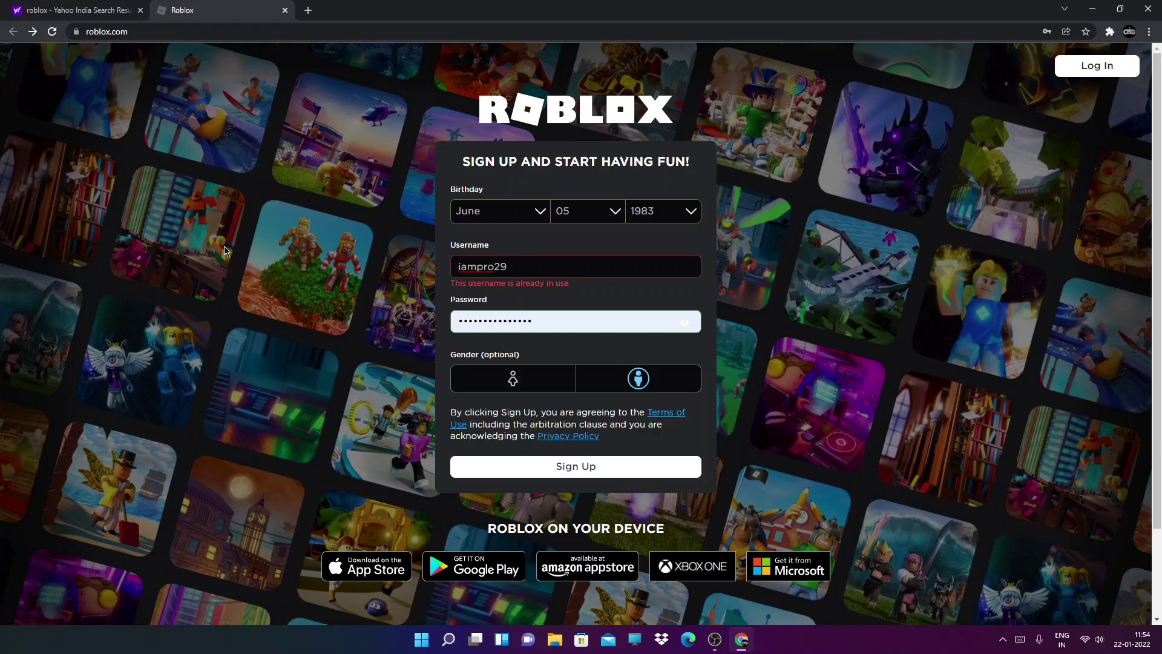
pyautogui.write('@')
pyautogui.press('BackSpace')
pyautogui.write('_')
pyautogui.press('BackSpace')
pyautogui.write('f')
pyautogui.write('p')
pyautogui.hotkey('ctrl', 'a')
# Settle on the male gender option in the sign-up form
pyautogui.click(307, 306)
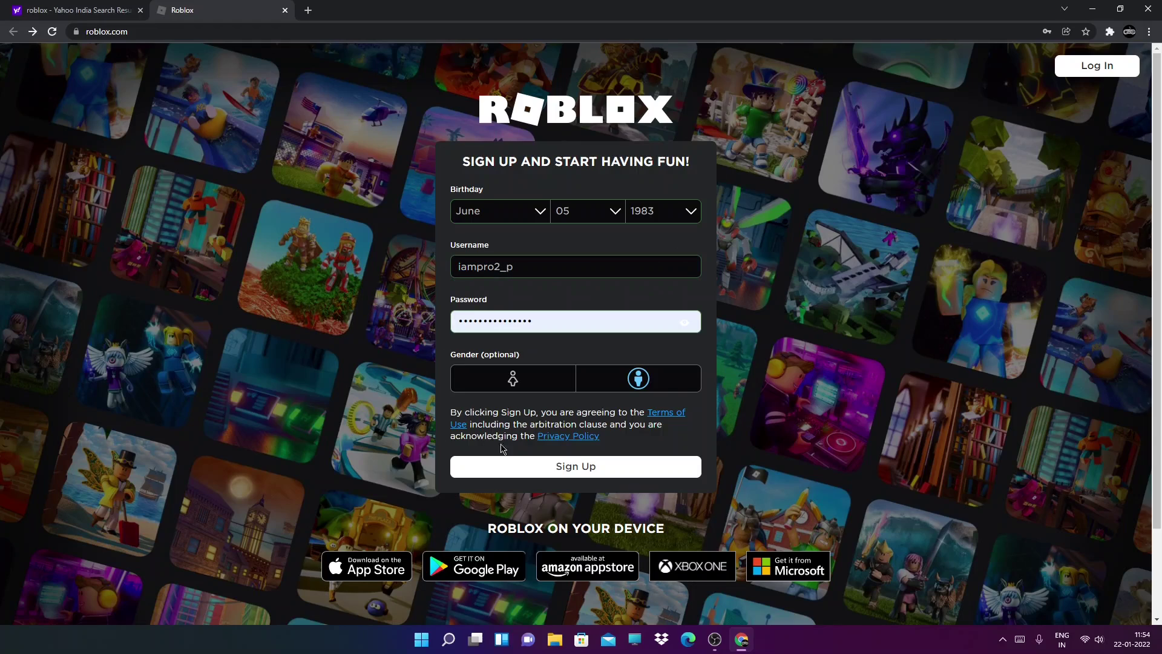
pyautogui.click(497, 385)
pyautogui.click(610, 389)
pyautogui.click(541, 391)
pyautogui.click(663, 380)
# Create the account, save its password in Chrome, and open the Friends page
pyautogui.click(633, 474)
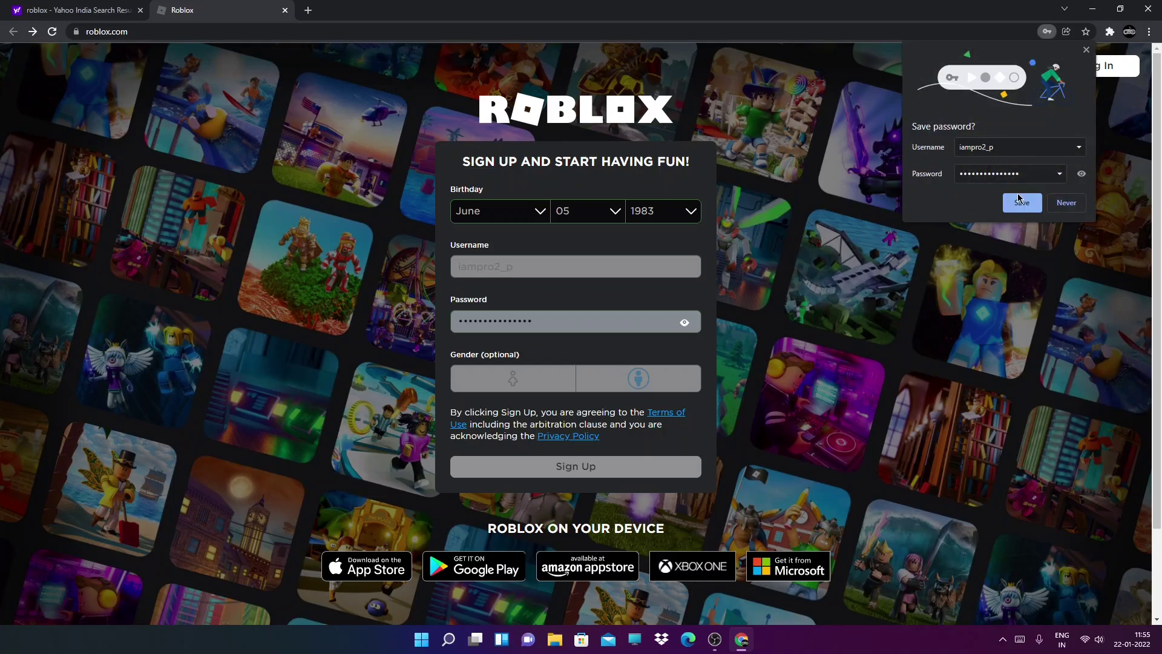
pyautogui.click(1021, 200)
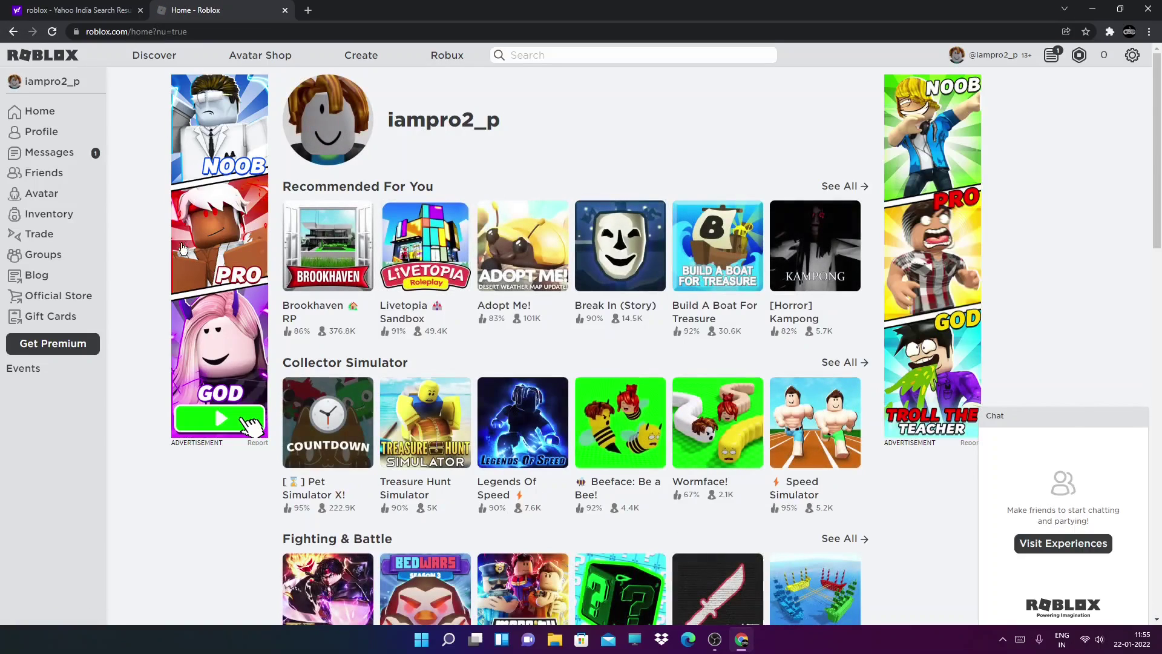
pyautogui.click(68, 176)
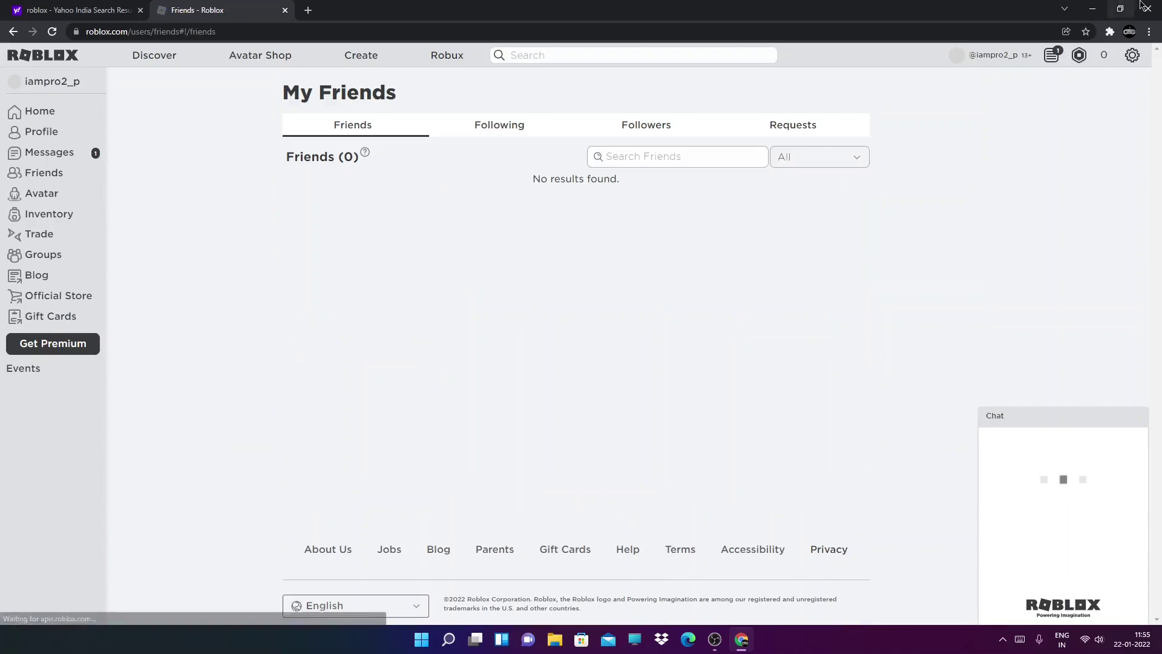
# Switch from Chrome to Microsoft Edge and open the second account's profile page
pyautogui.click(1144, 8)
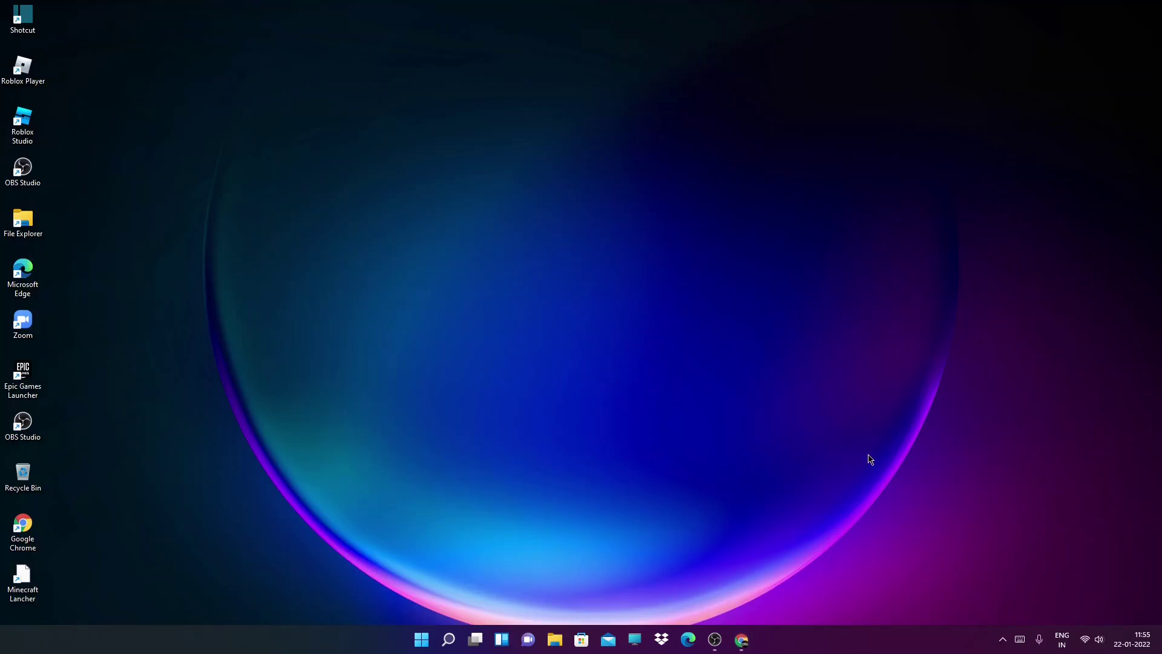
pyautogui.click(690, 642)
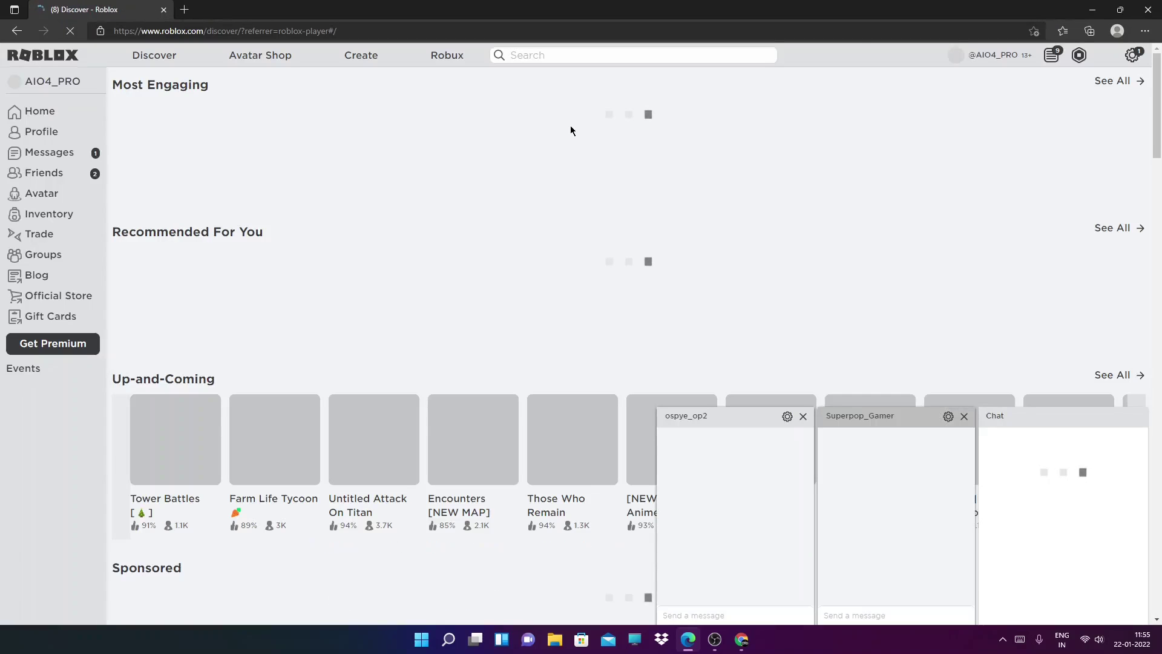
pyautogui.click(60, 82)
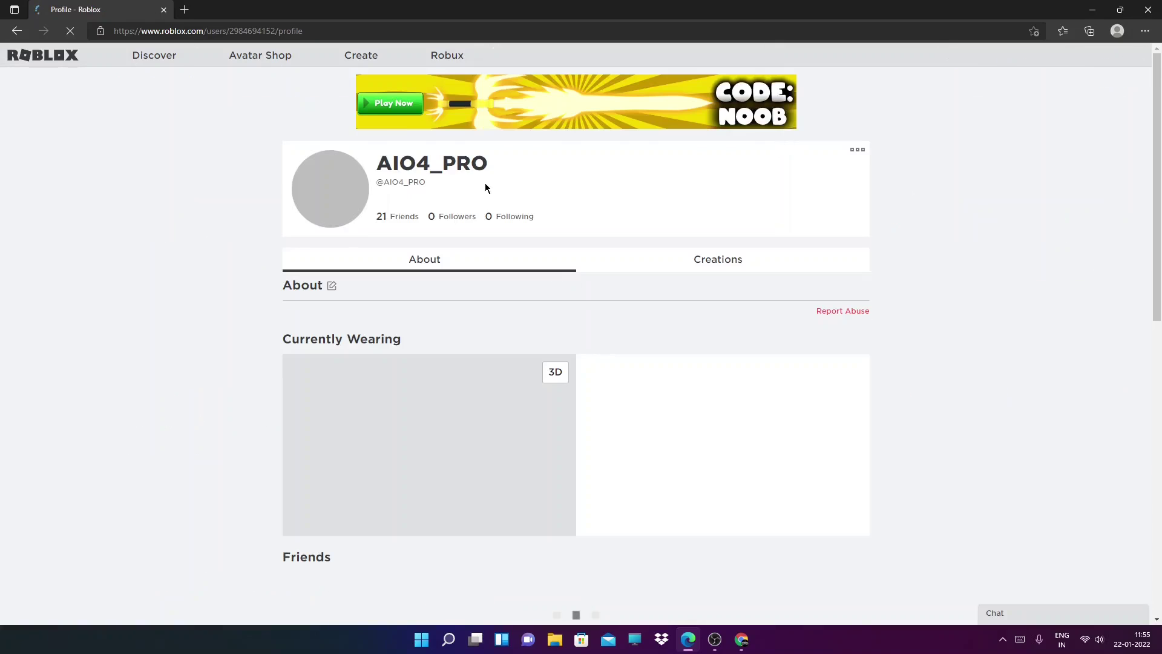
# Select the profile's display name, then bring Chrome's My Friends page to the front
pyautogui.moveTo(488, 162); pyautogui.dragTo(375, 164)
pyautogui.click(418, 175)
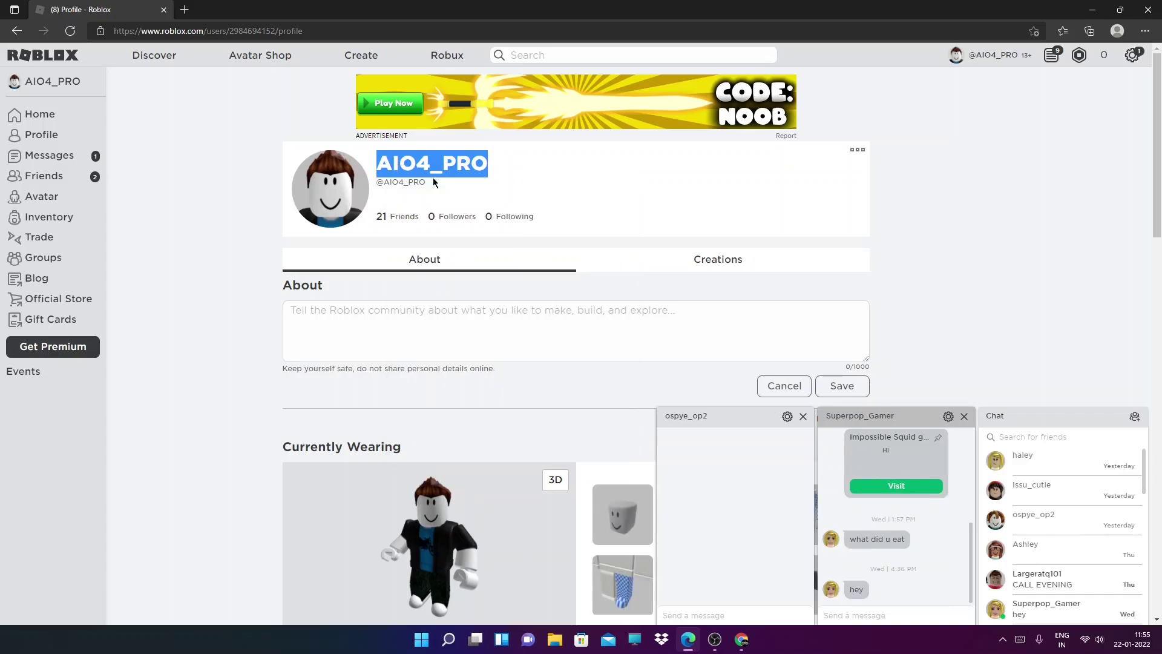
pyautogui.click(742, 639)
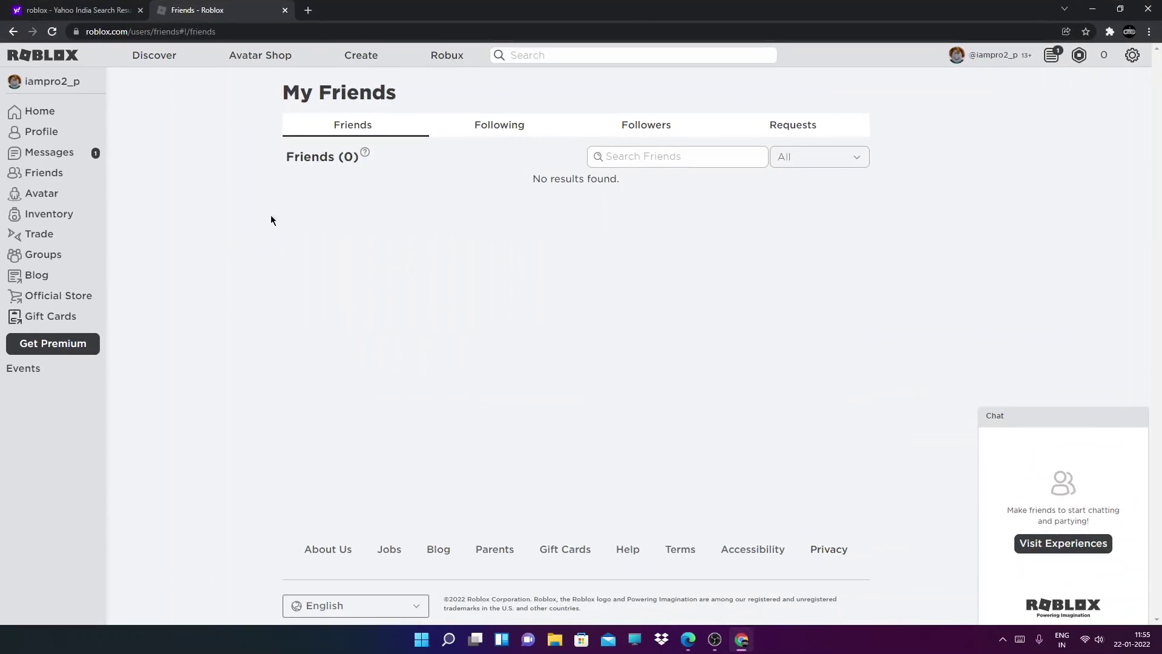
pyautogui.click(578, 55)
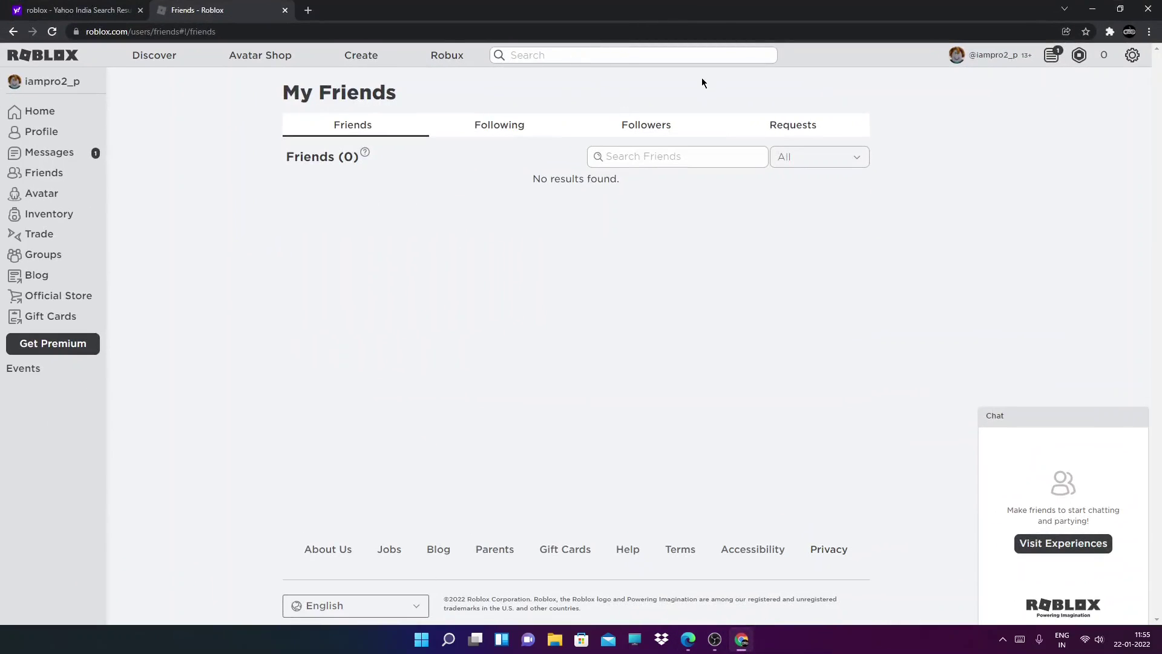
pyautogui.write('AIO4_PRO')
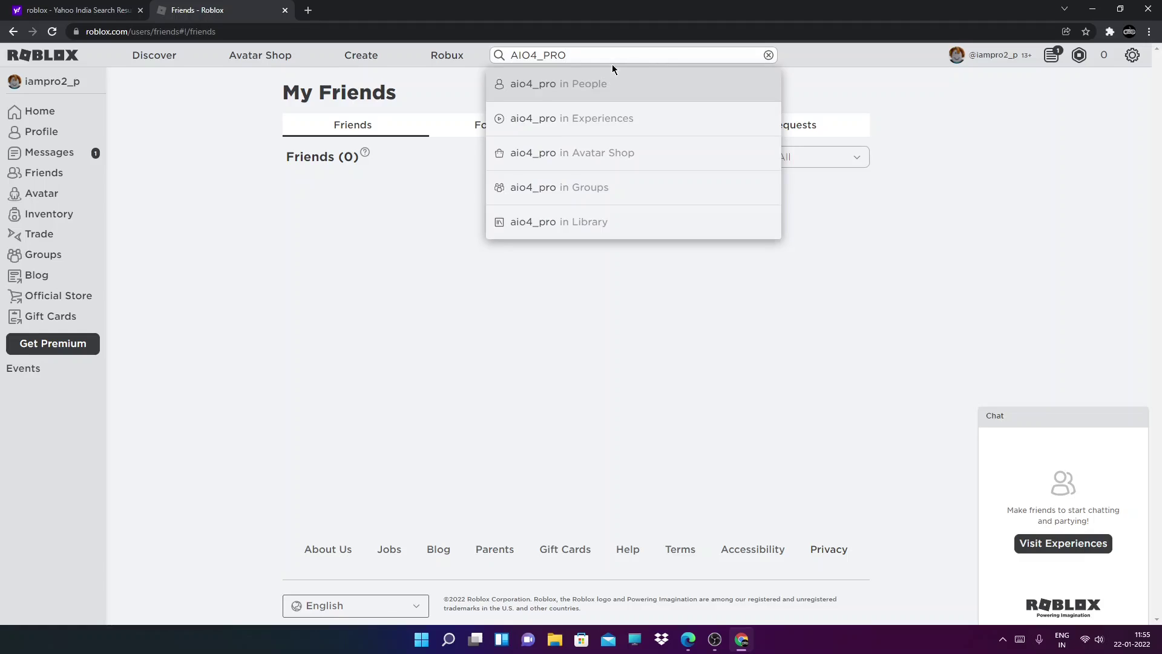
pyautogui.press('Return')
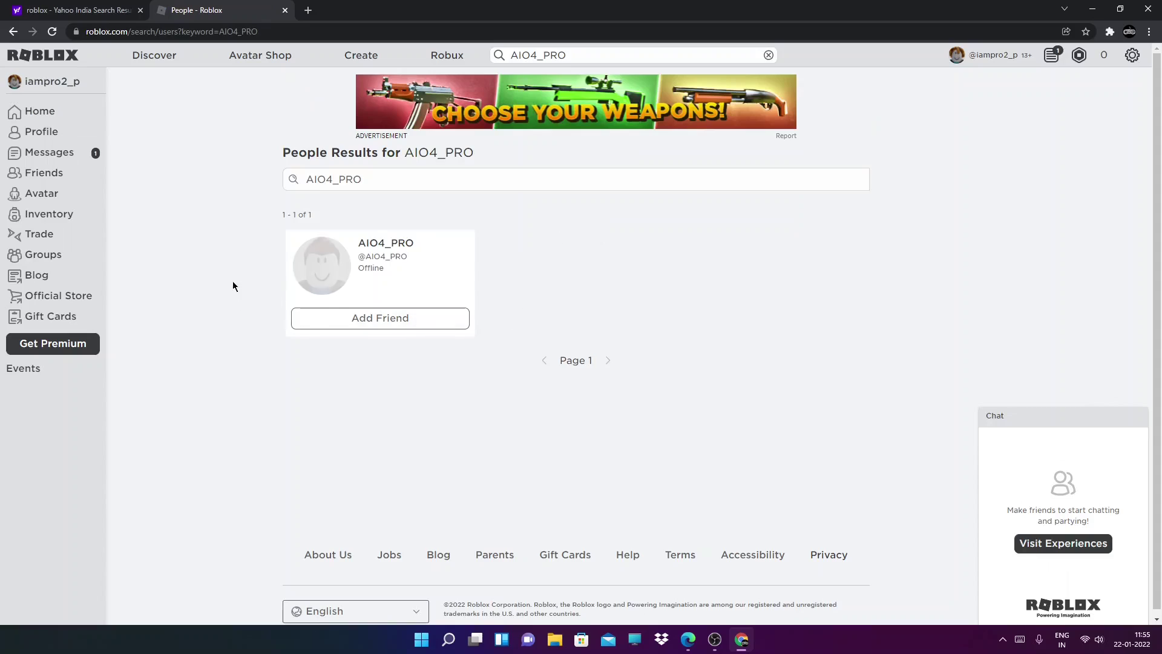
pyautogui.click(358, 325)
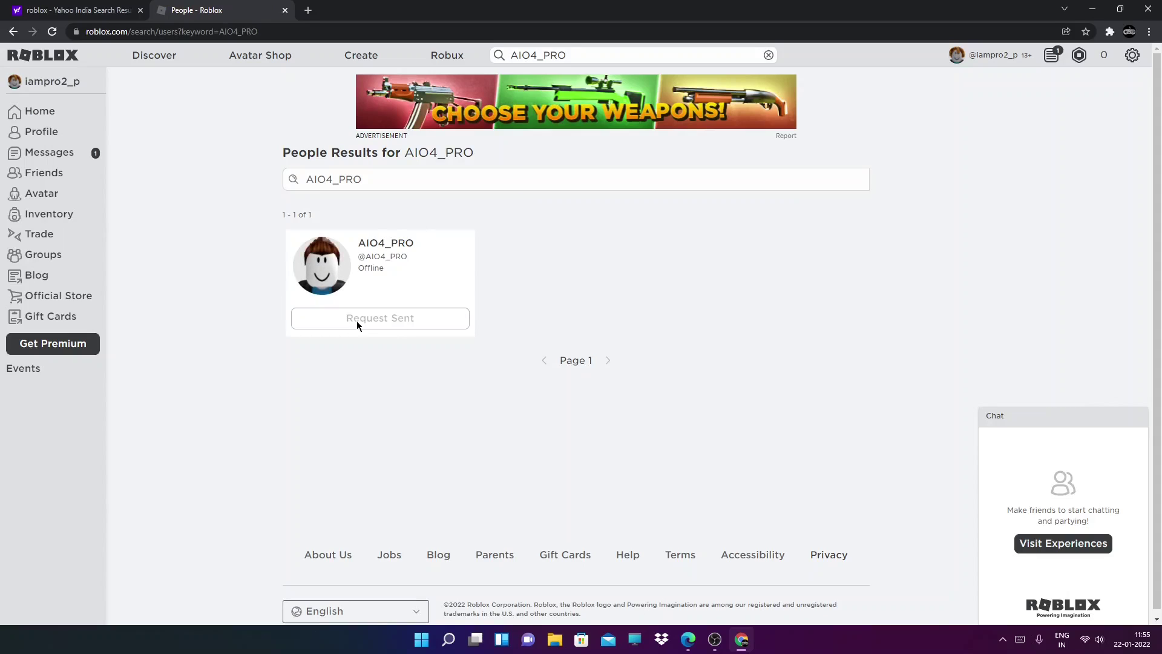
# In Edge, accept the request from Friends > Requests, then minimize Edge
pyautogui.click(685, 645)
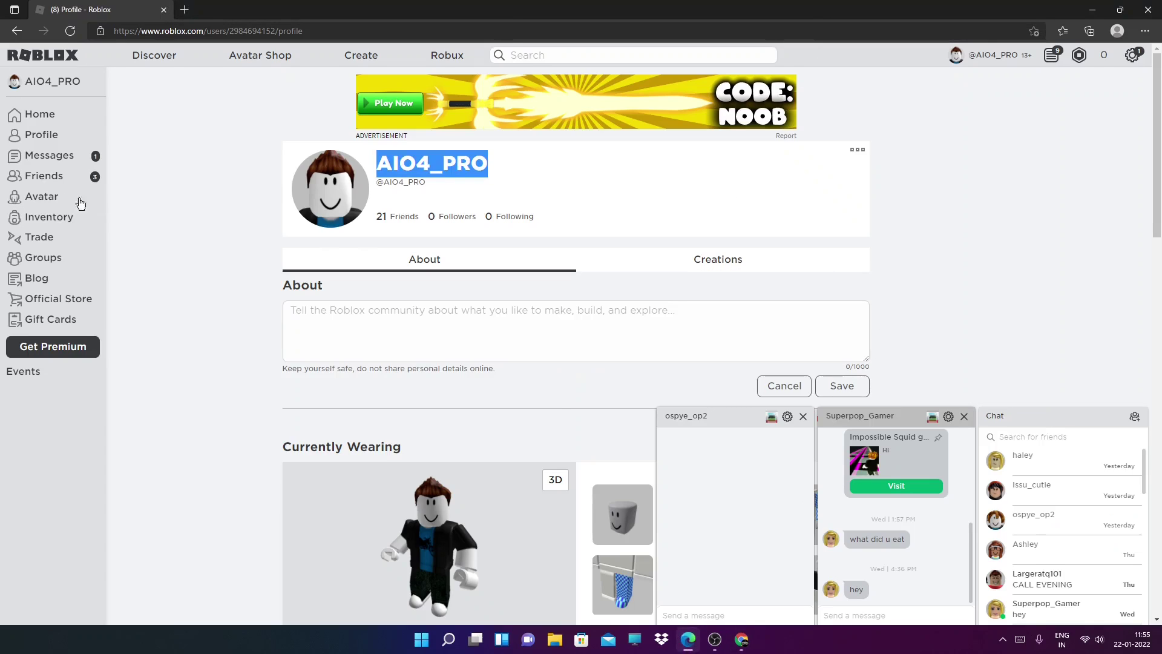
pyautogui.click(45, 183)
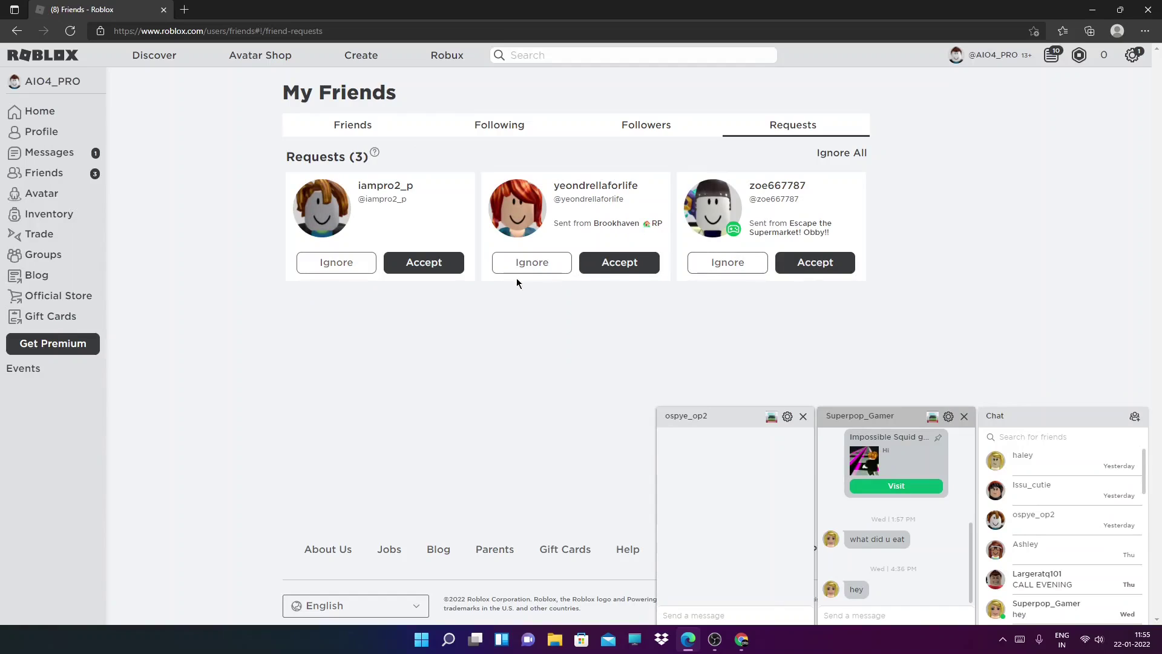
pyautogui.click(415, 260)
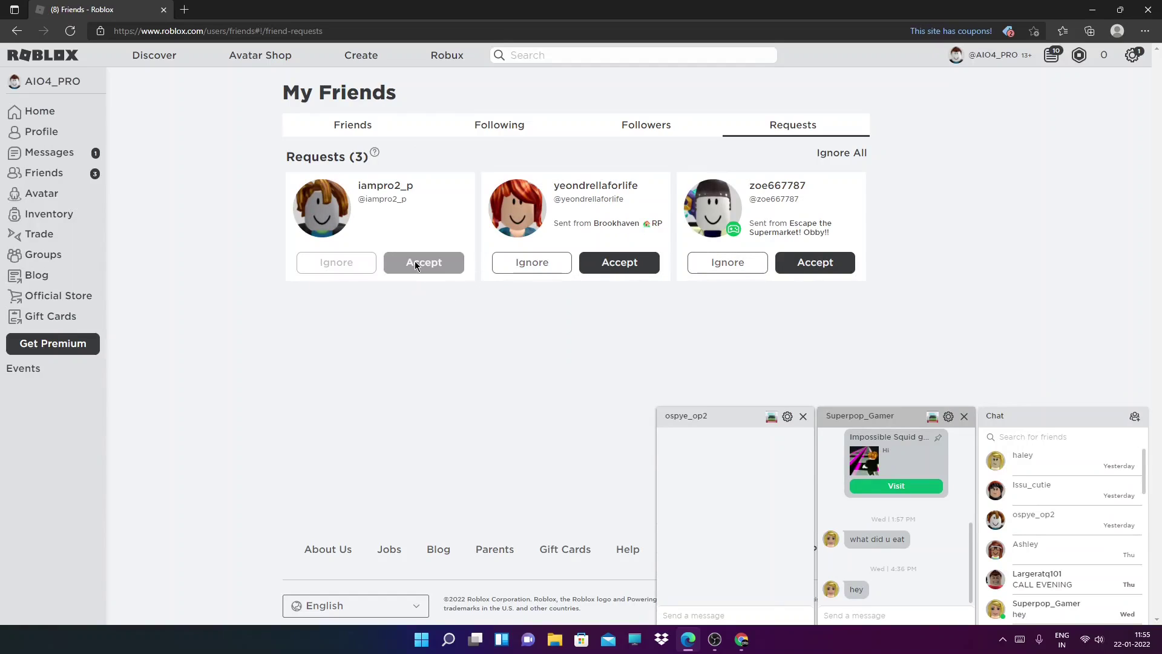
pyautogui.click(1099, 5)
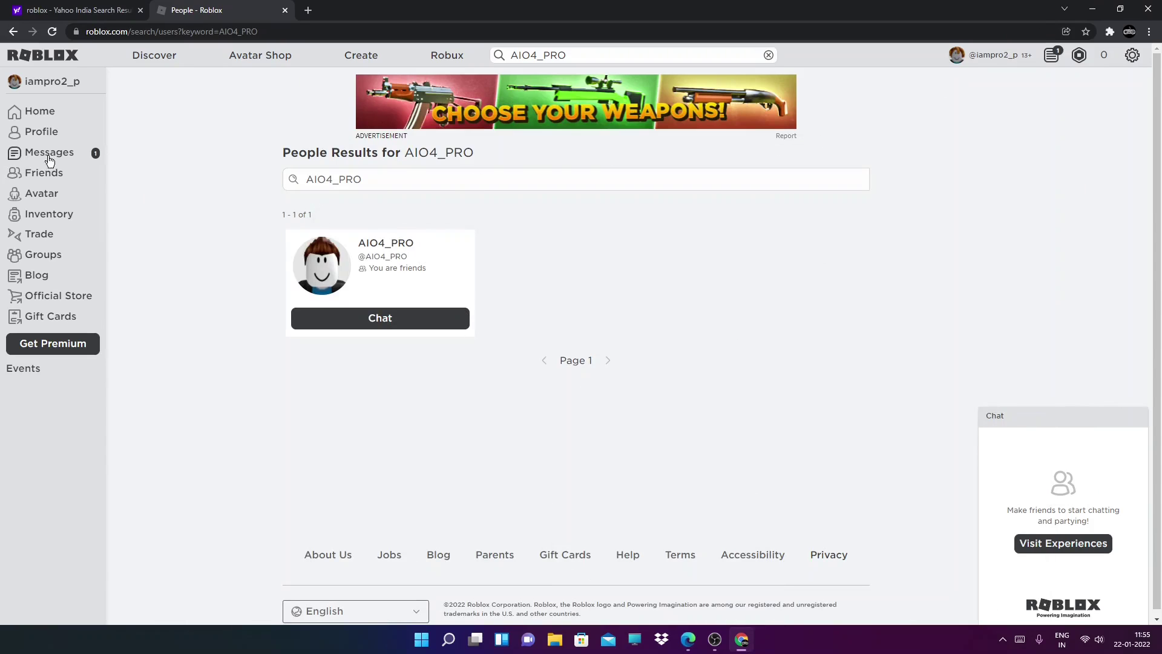
# Check the new account's friends list and home page, then close Chrome
pyautogui.click(48, 175)
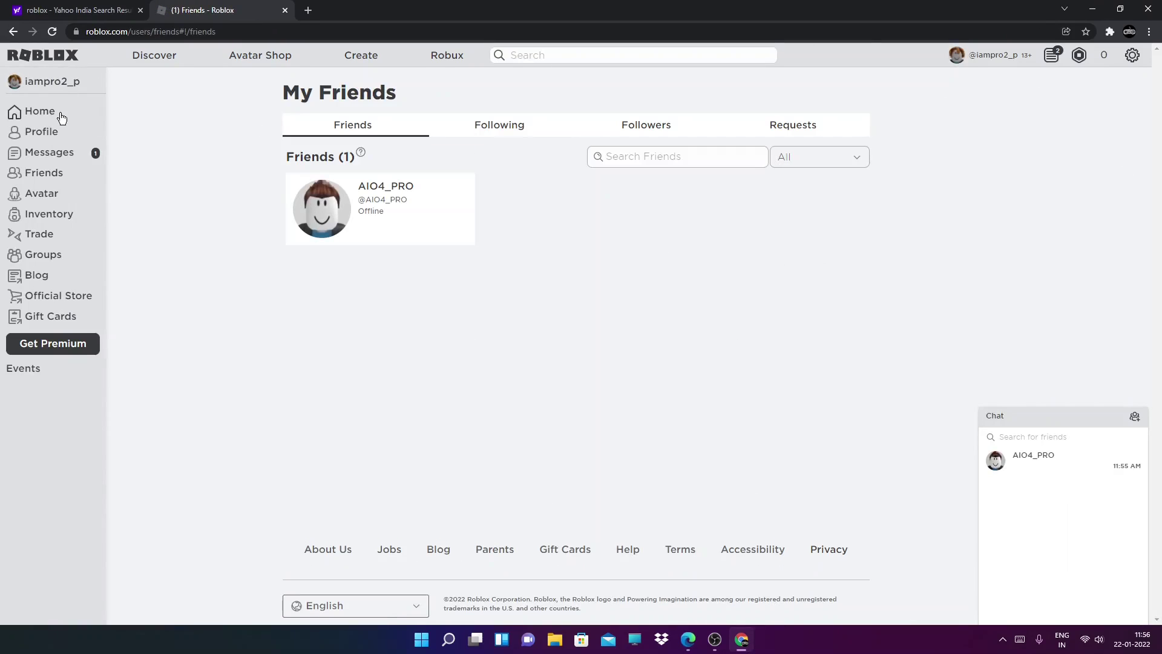
pyautogui.click(60, 112)
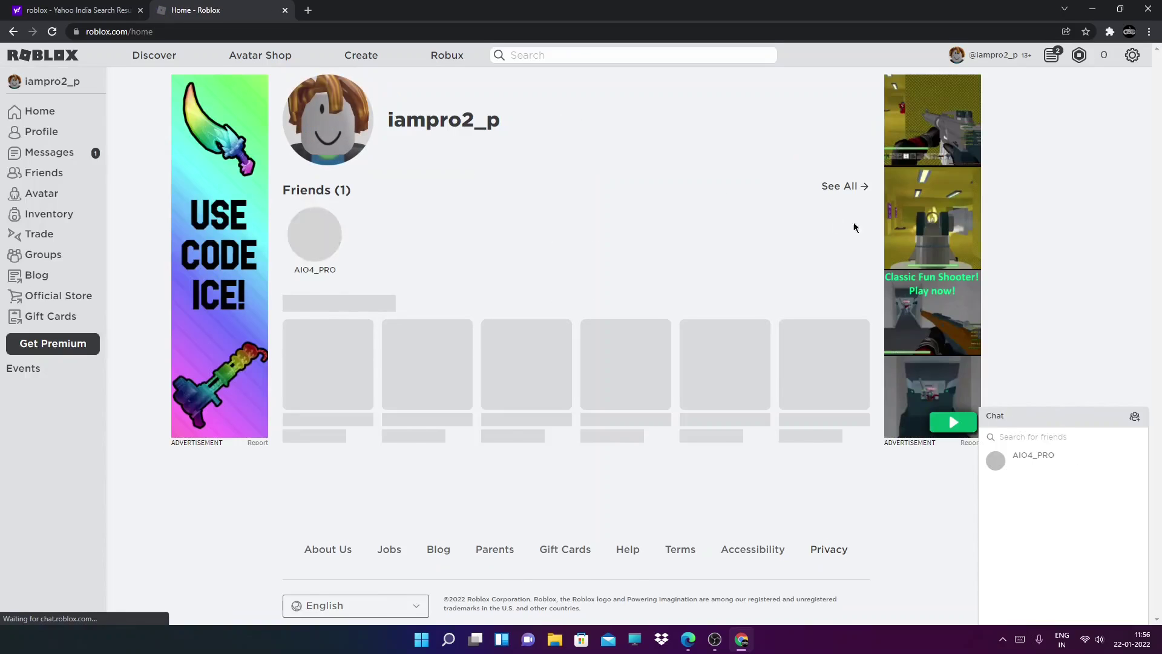
pyautogui.scroll(-1, 474, 275)
pyautogui.scroll(-2, 474, 278)
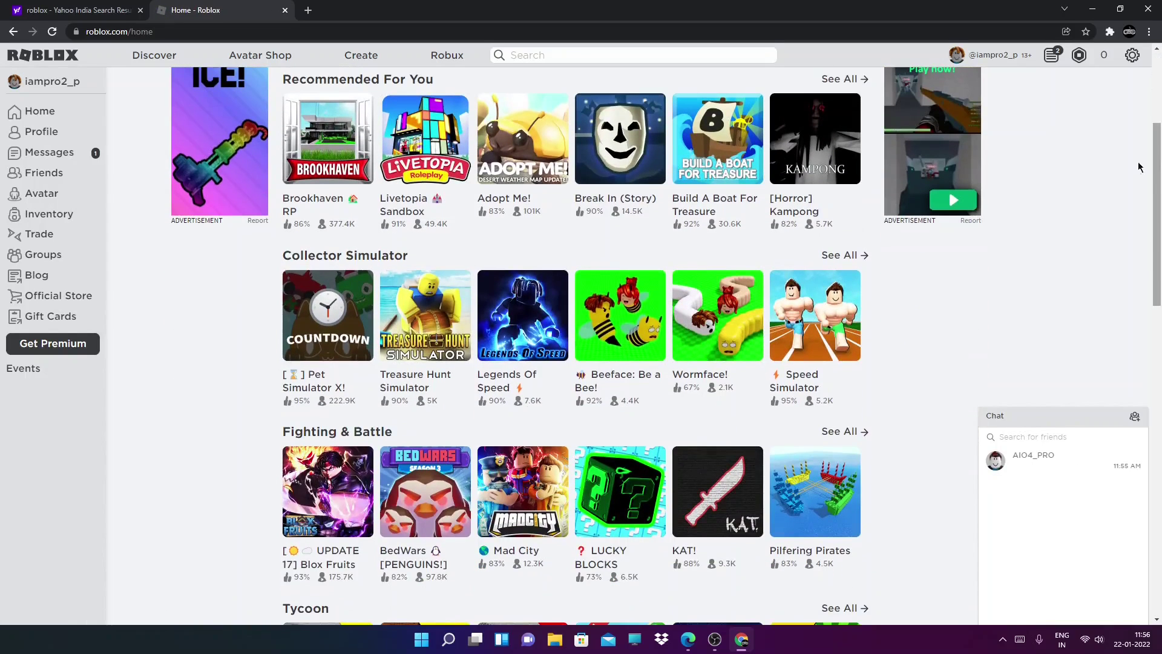
pyautogui.click(1148, 9)
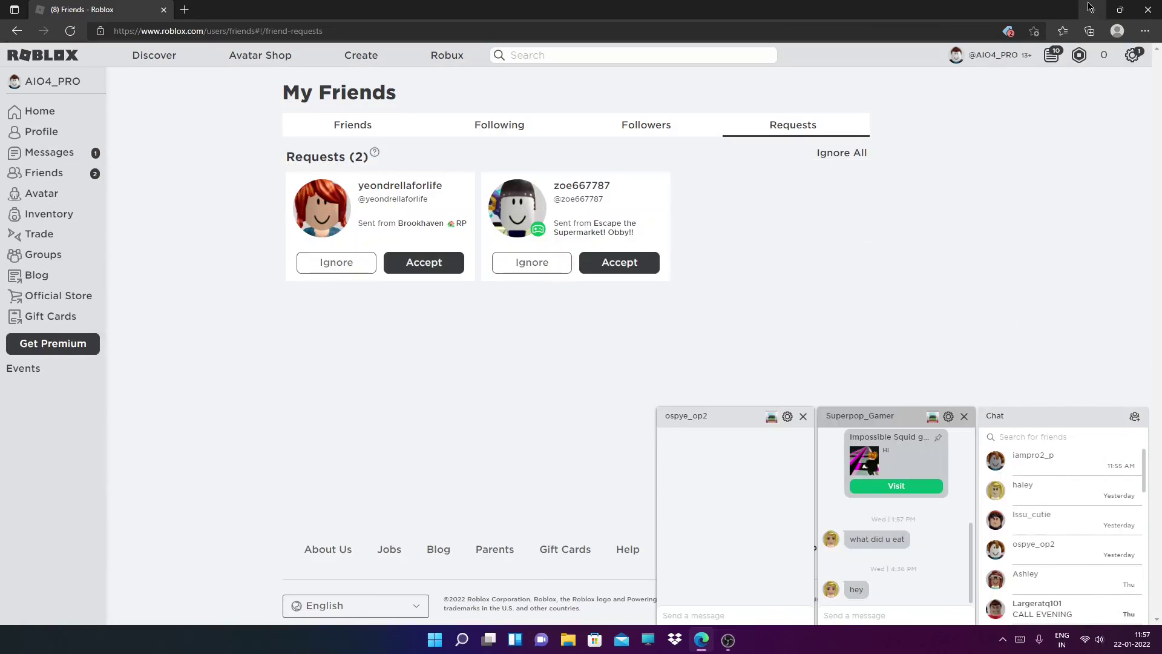
# Close the second account's Edge window and head back toward roblox.com/home in Chrome
pyautogui.click(339, 125)
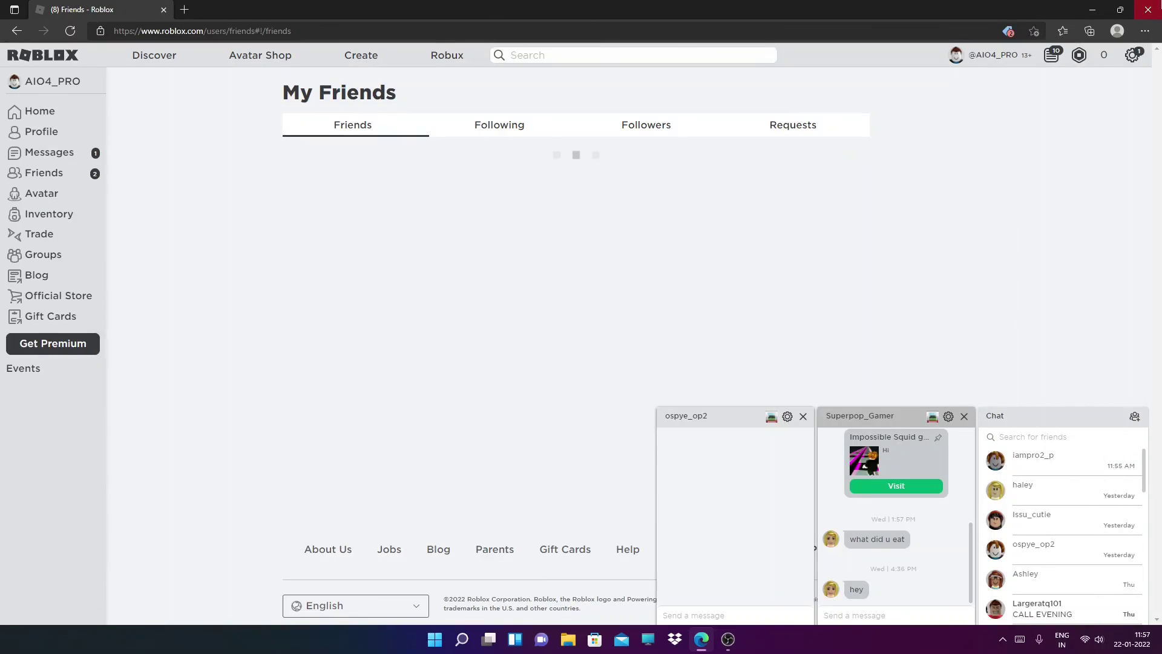
pyautogui.press('super+d')
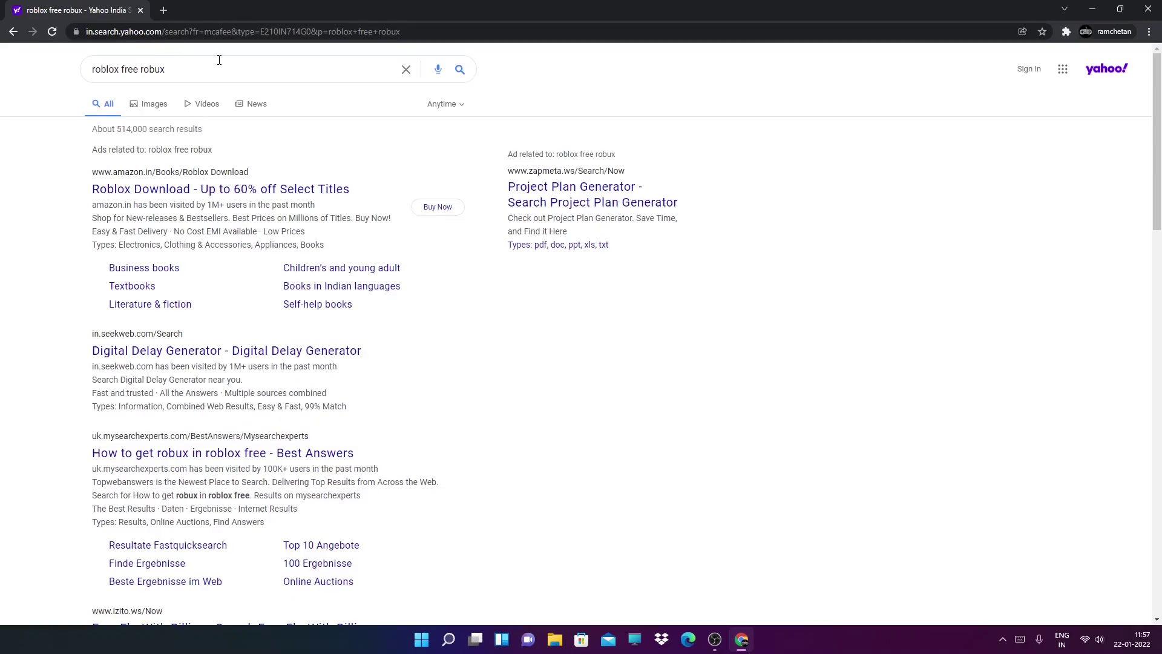
pyautogui.moveTo(176, 70); pyautogui.dragTo(132, 72)
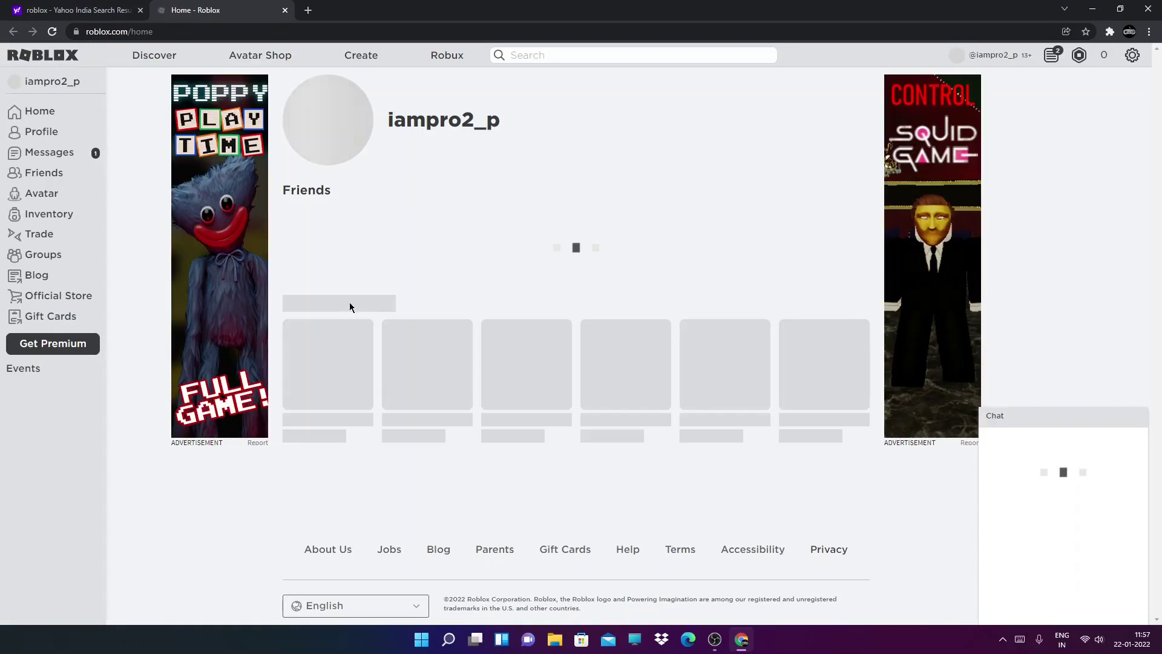
# Play Brookhaven RP and choose Download and Install Roblox
pyautogui.click(336, 366)
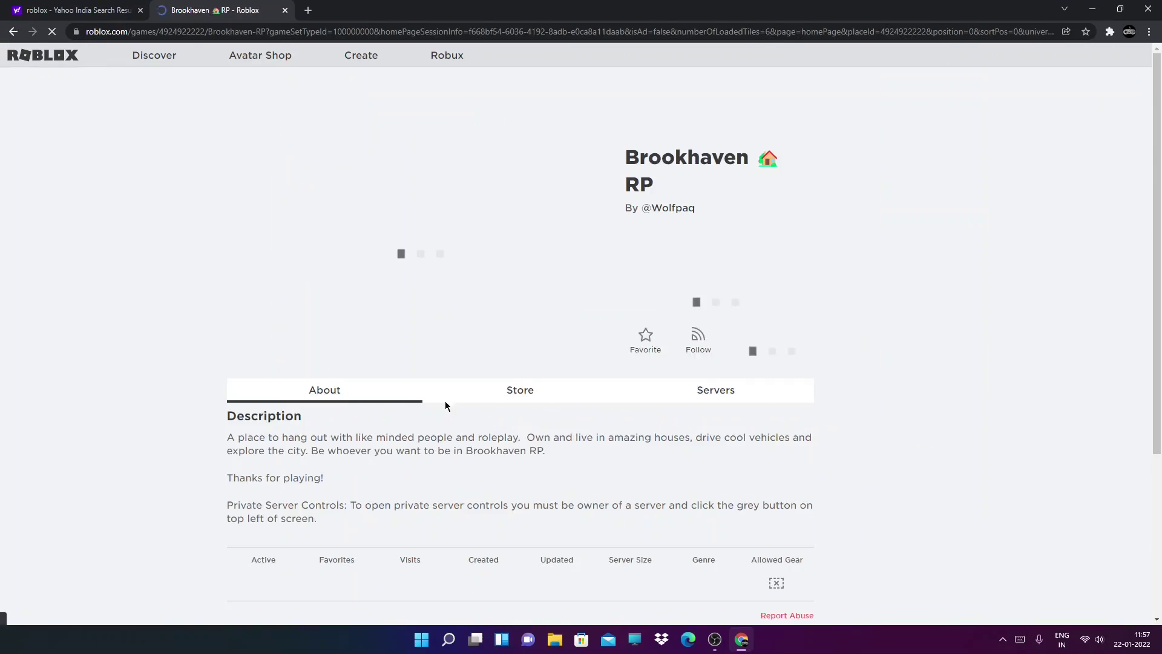
pyautogui.click(660, 300)
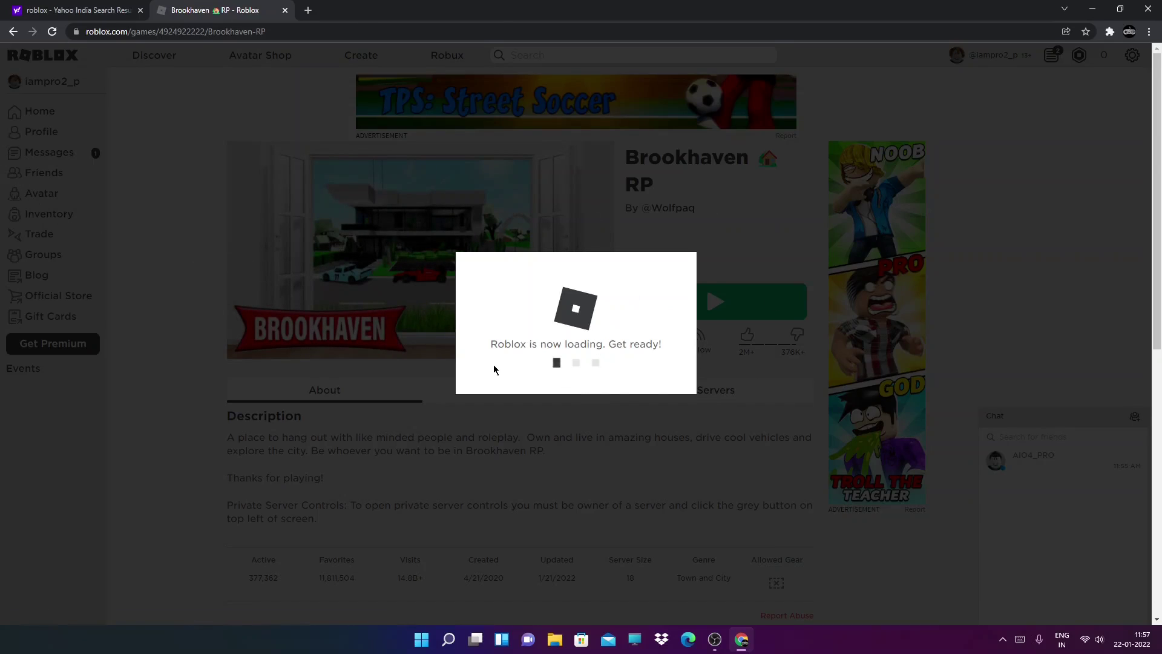
pyautogui.moveTo(494, 370); pyautogui.dragTo(552, 383)
pyautogui.click(534, 373)
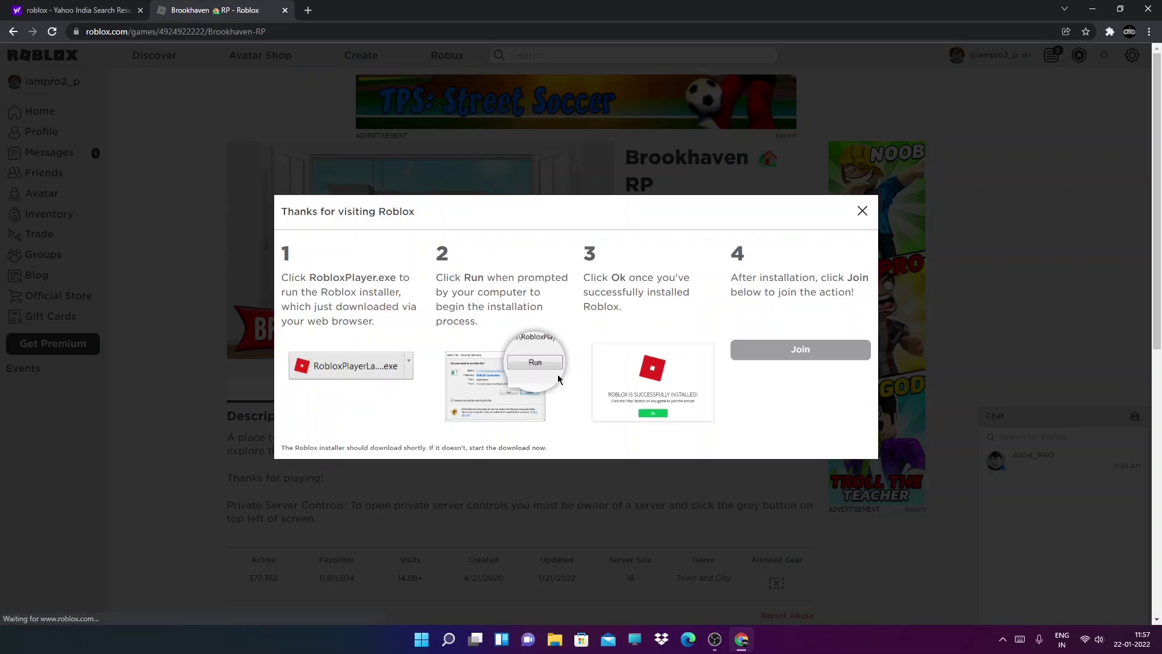
# Keep and run the downloaded Roblox installer, then close Chrome while it installs
pyautogui.click(229, 608)
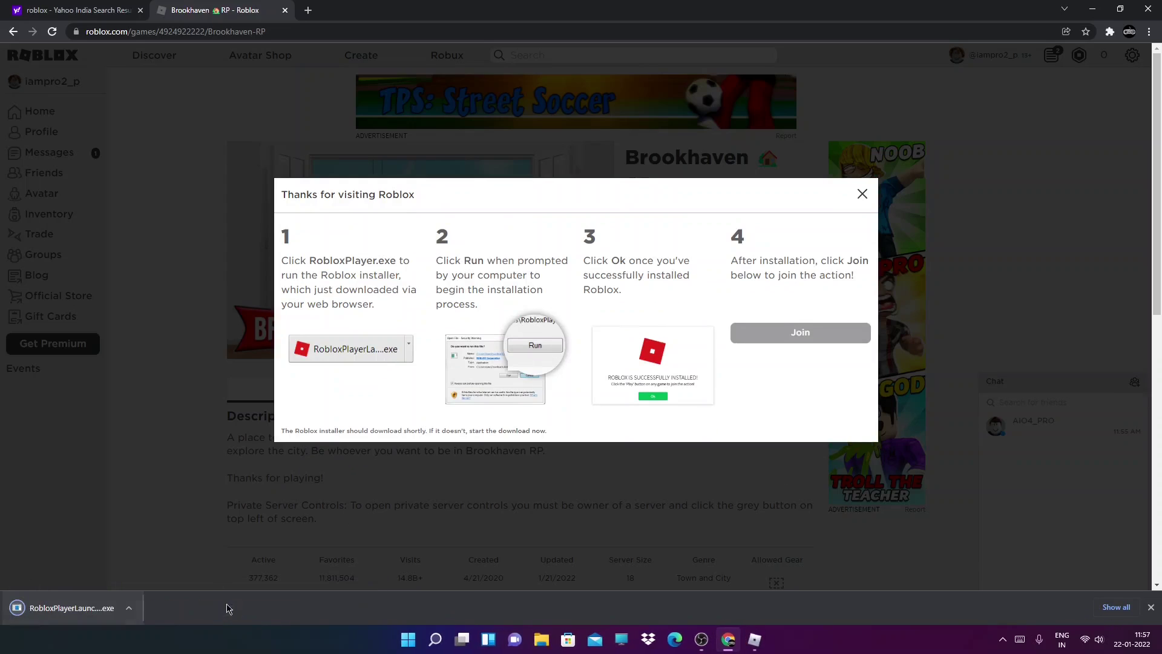
pyautogui.click(130, 608)
pyautogui.click(168, 514)
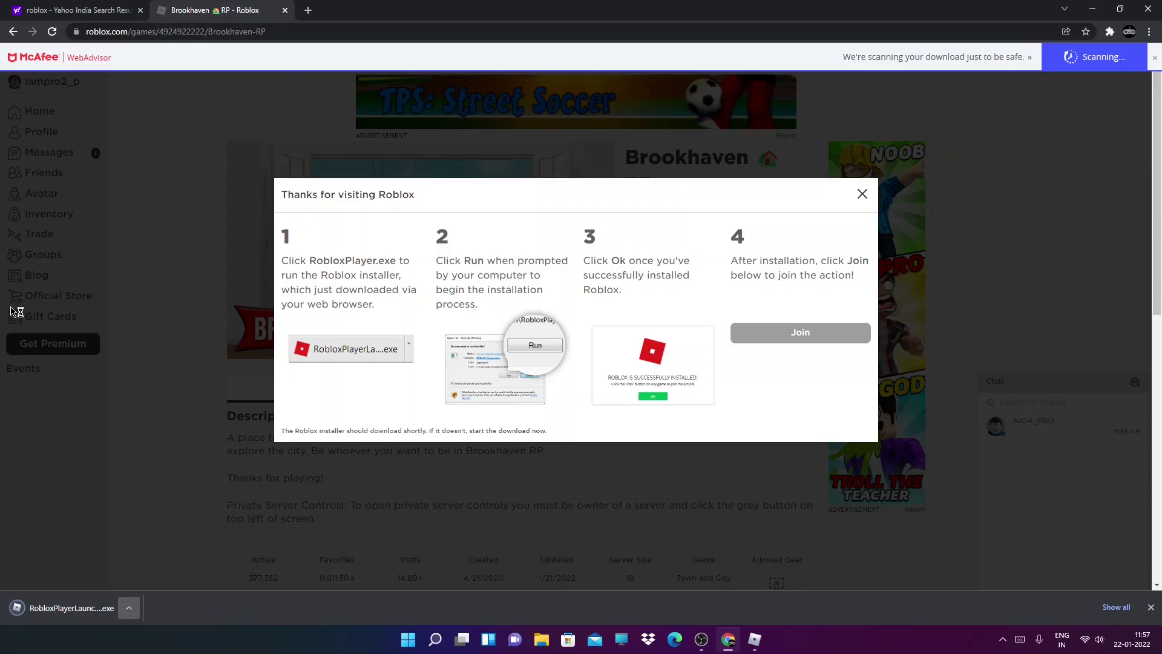
pyautogui.click(129, 608)
pyautogui.click(149, 528)
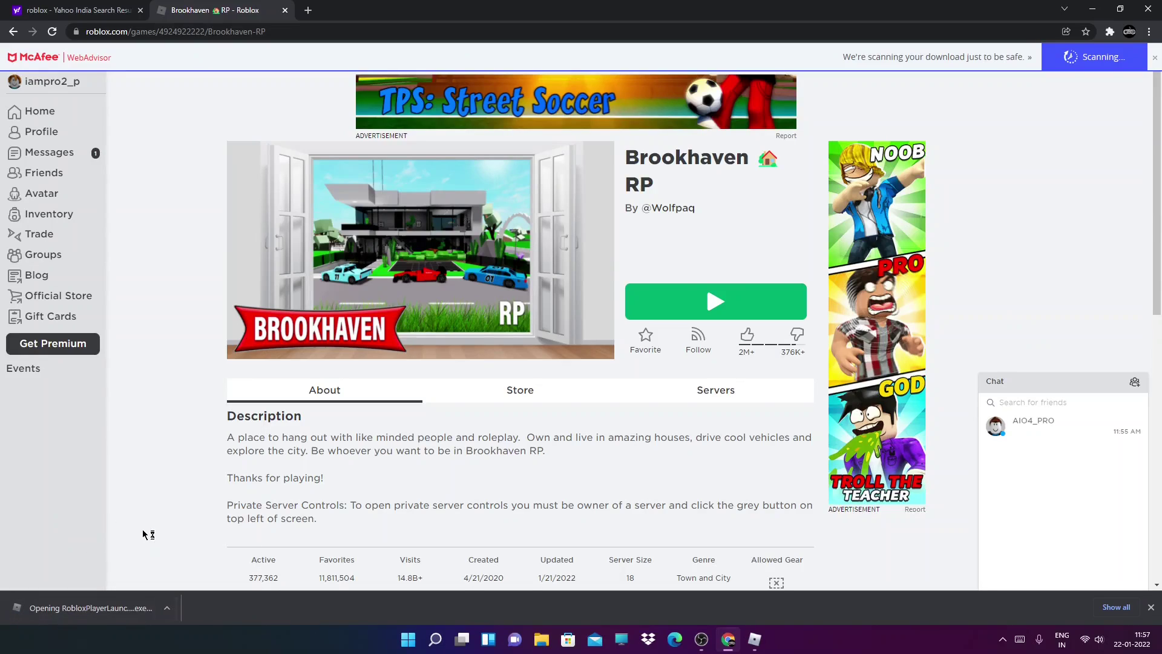
pyautogui.click(622, 330)
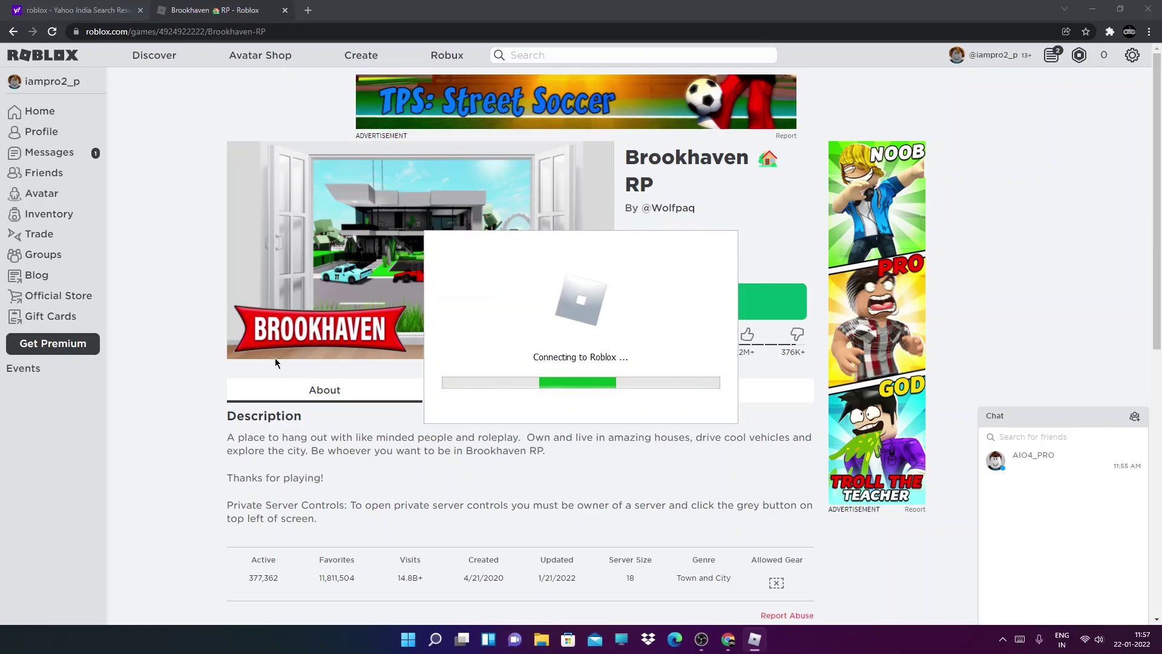
pyautogui.click(1151, 8)
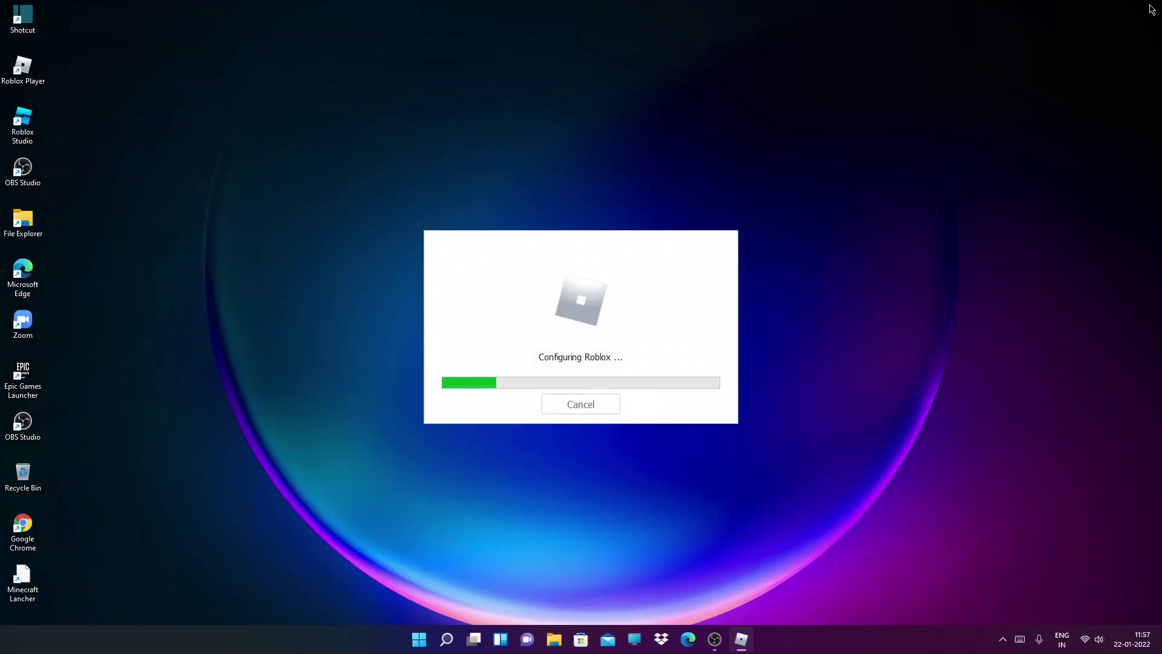